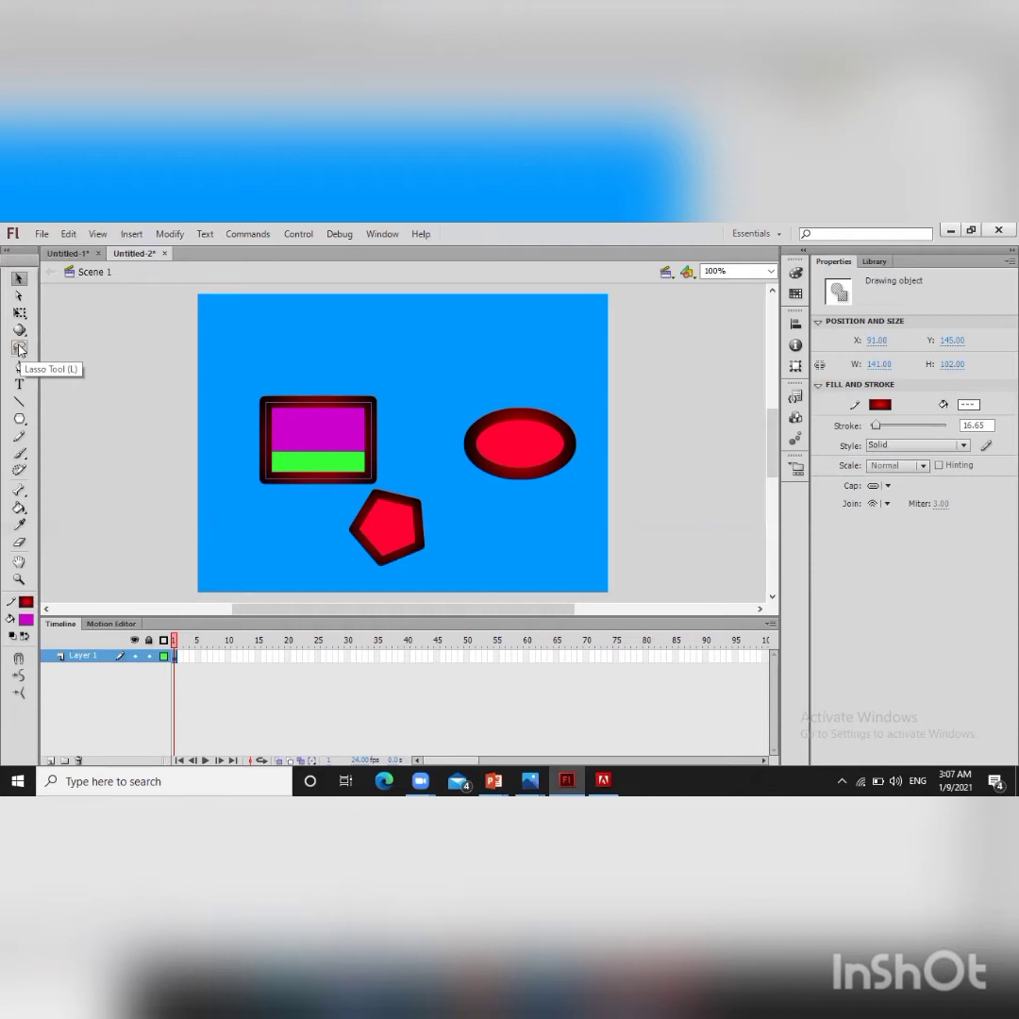
- Open the red ellipse's drawing object for isolated editing and select its dark red outline
click(19, 348)
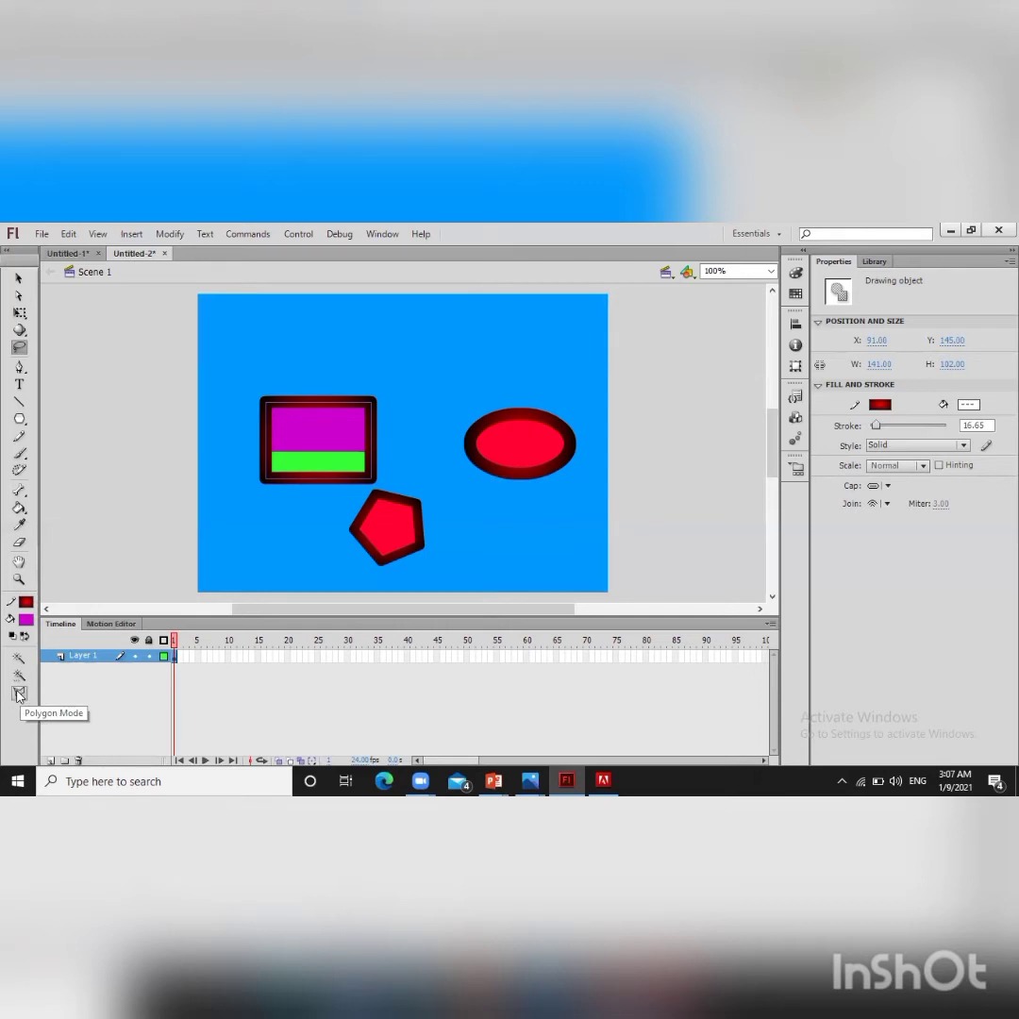
click(20, 348)
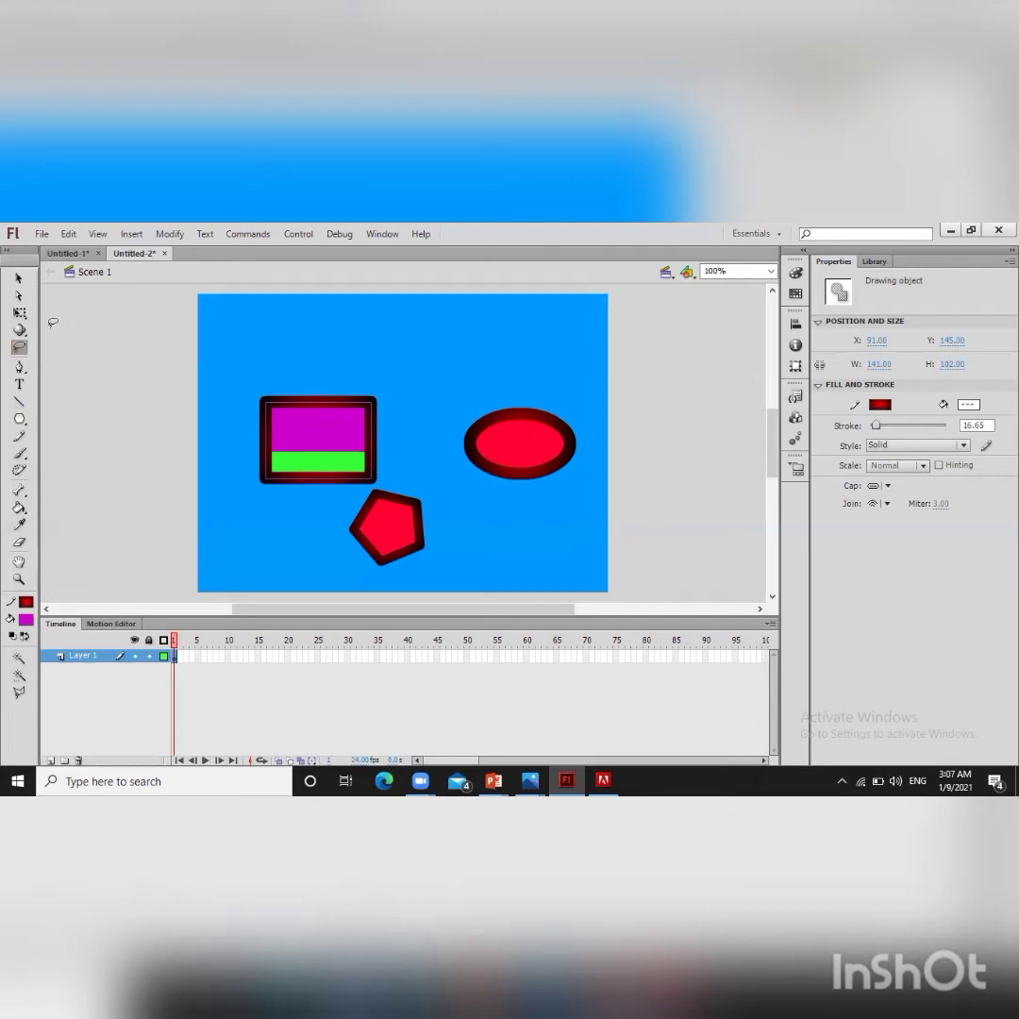
click(19, 281)
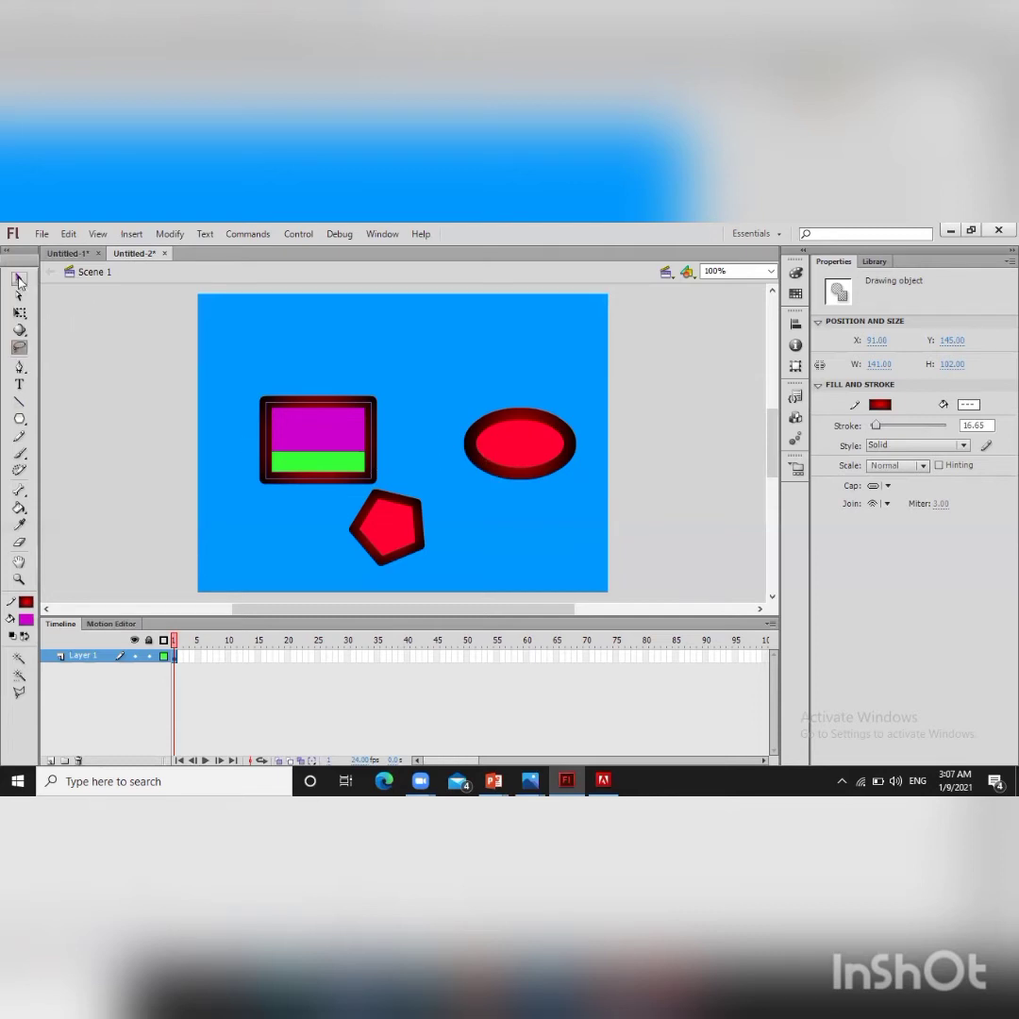
click(537, 456)
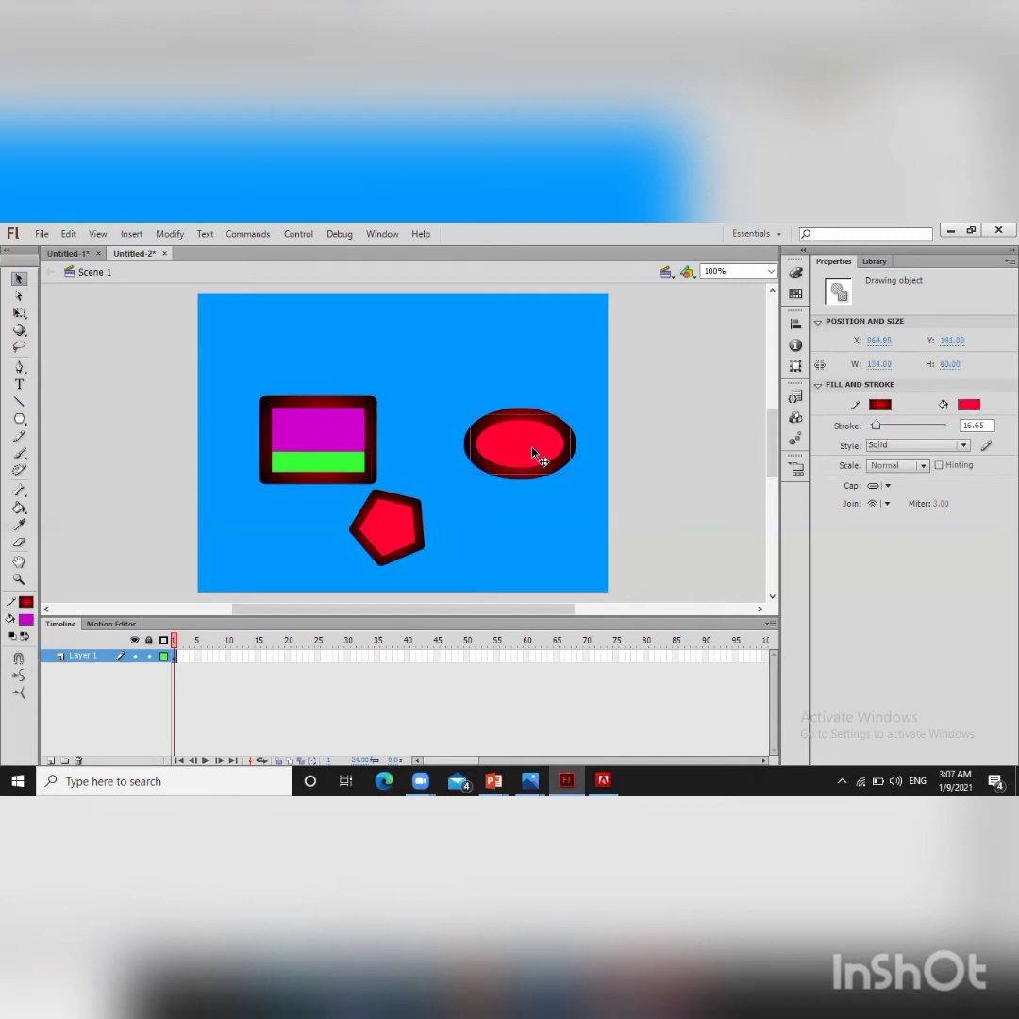
double_click(538, 455)
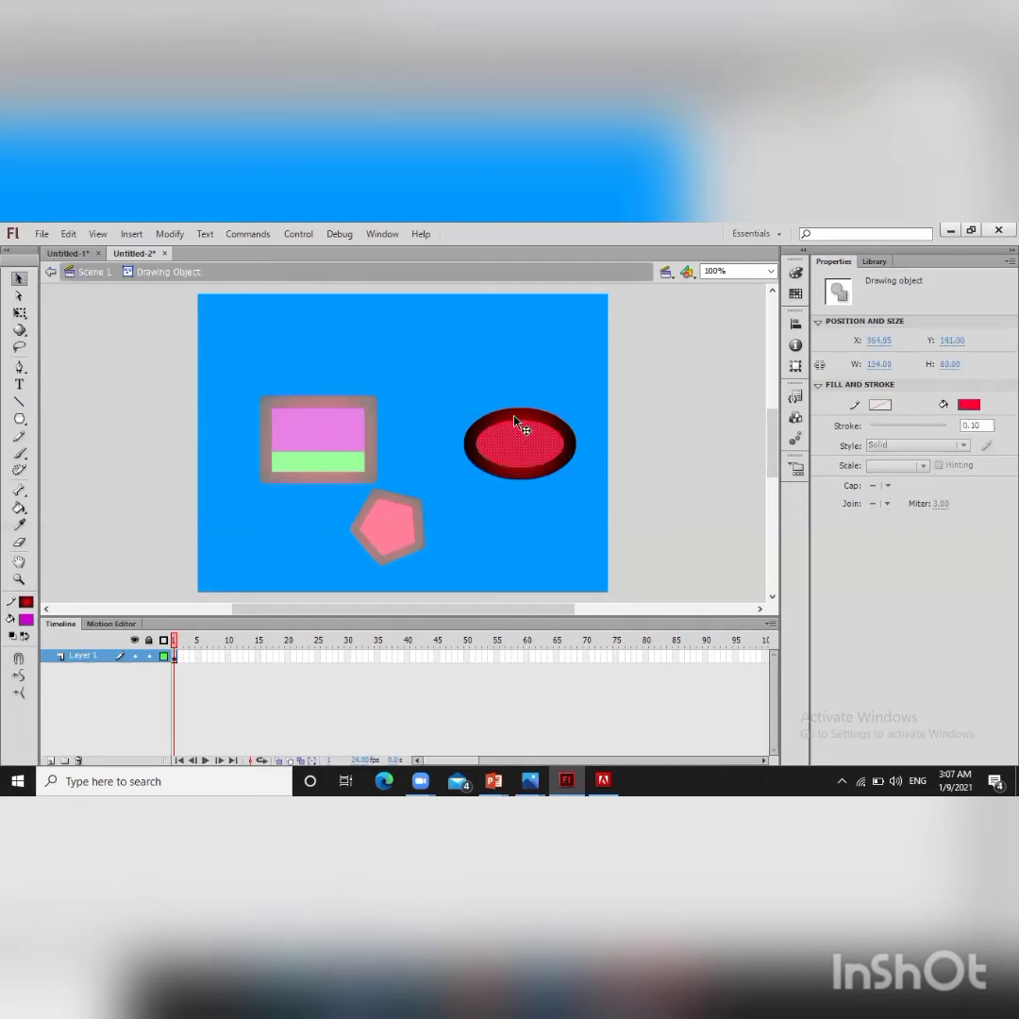
click(514, 417)
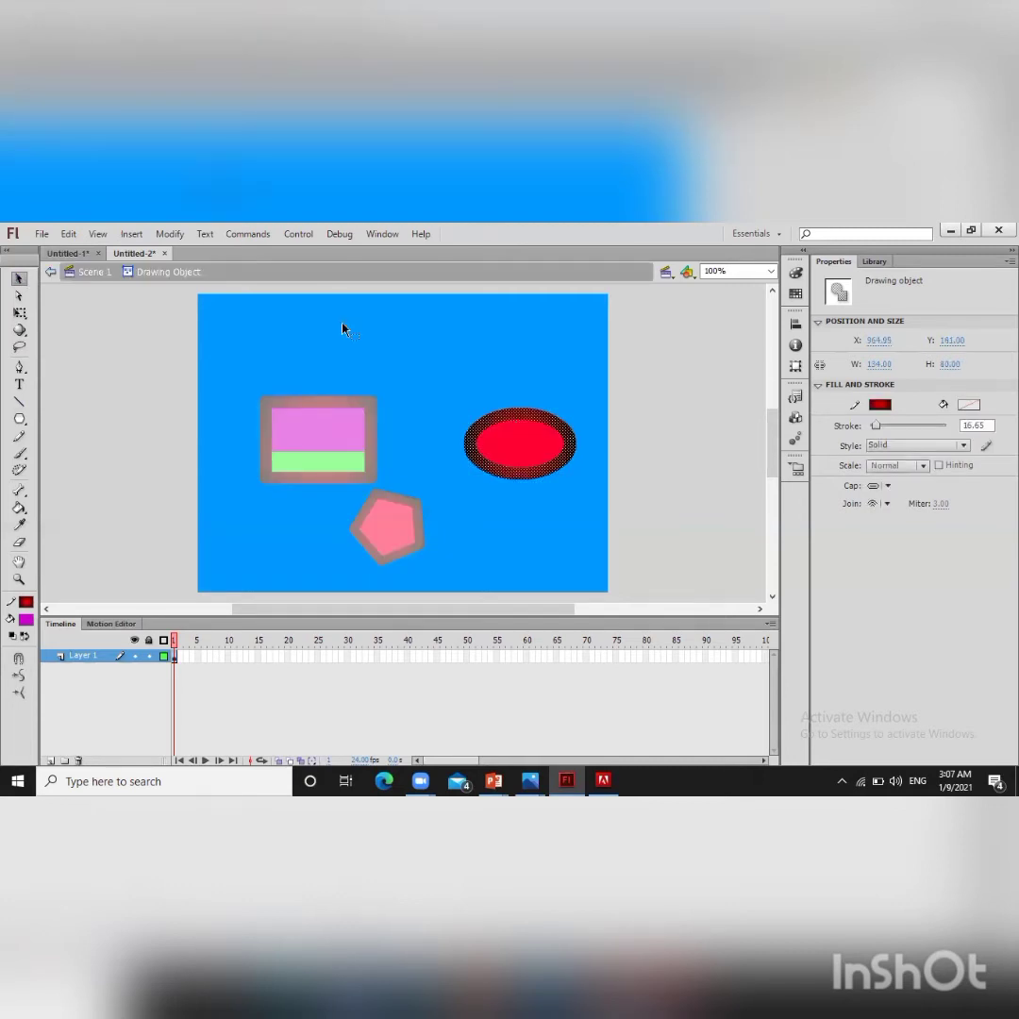
- Select a freehand region covering most of the ellipse with the Lasso tool, try moving it away, and undo the move
click(19, 348)
mouse_move(559, 426)
mouse_down()
mouse_move(499, 389)
mouse_move(491, 429)
mouse_move(566, 402)
mouse_move(494, 377)
mouse_move(504, 427)
mouse_move(570, 383)
mouse_move(498, 373)
mouse_move(521, 429)
mouse_move(553, 360)
mouse_move(494, 409)
mouse_move(539, 421)
mouse_move(525, 449)
mouse_up()
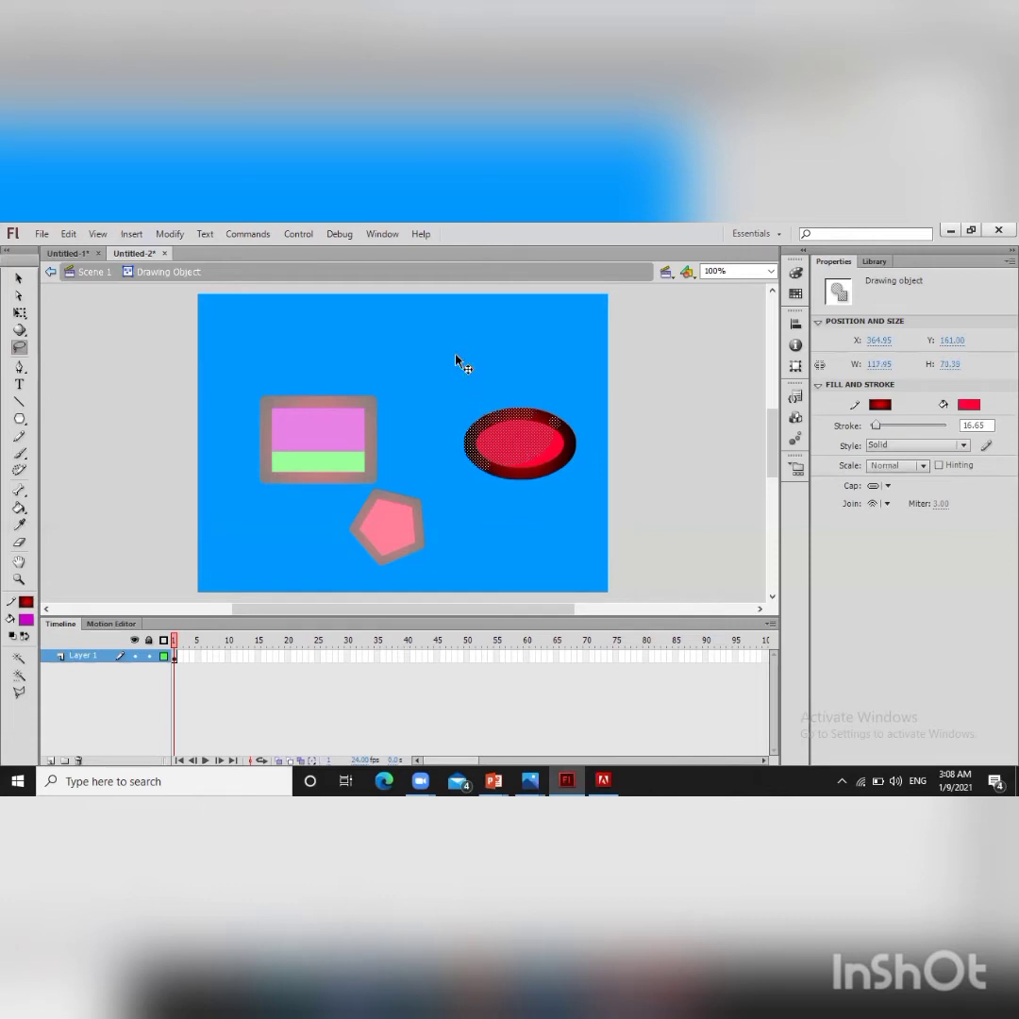
drag(467, 345, 467, 346)
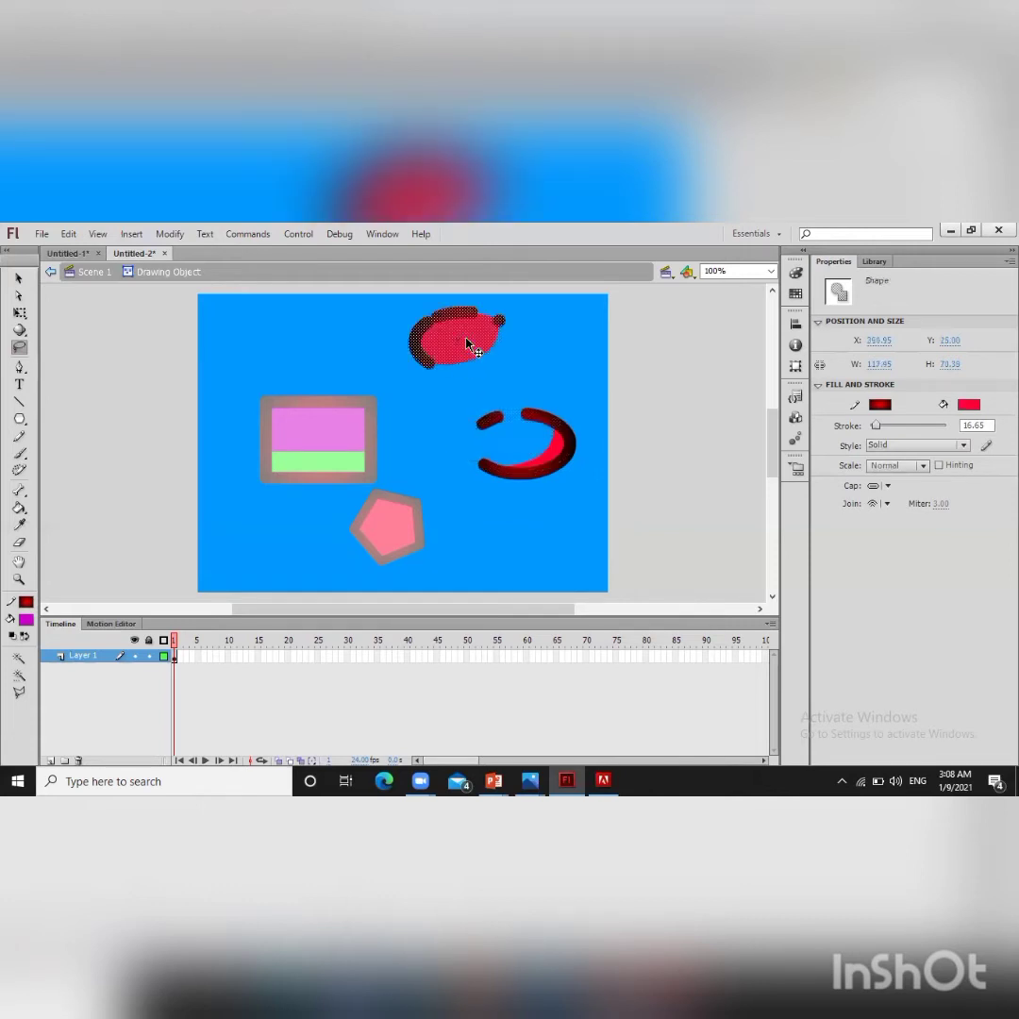
key(ctrl+z)
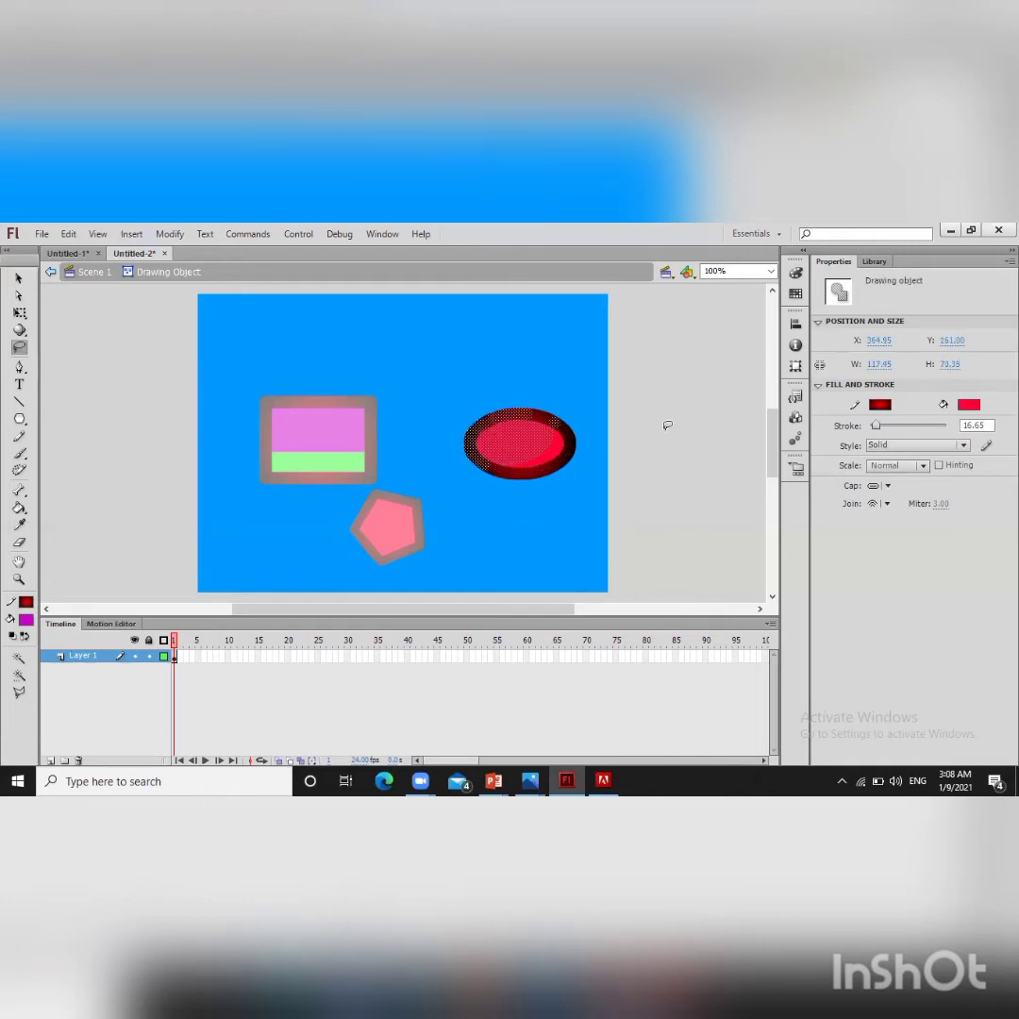
- Recolor the lassoed part of the ellipse with a bright green stroke and a pure red fill
click(881, 410)
click(880, 408)
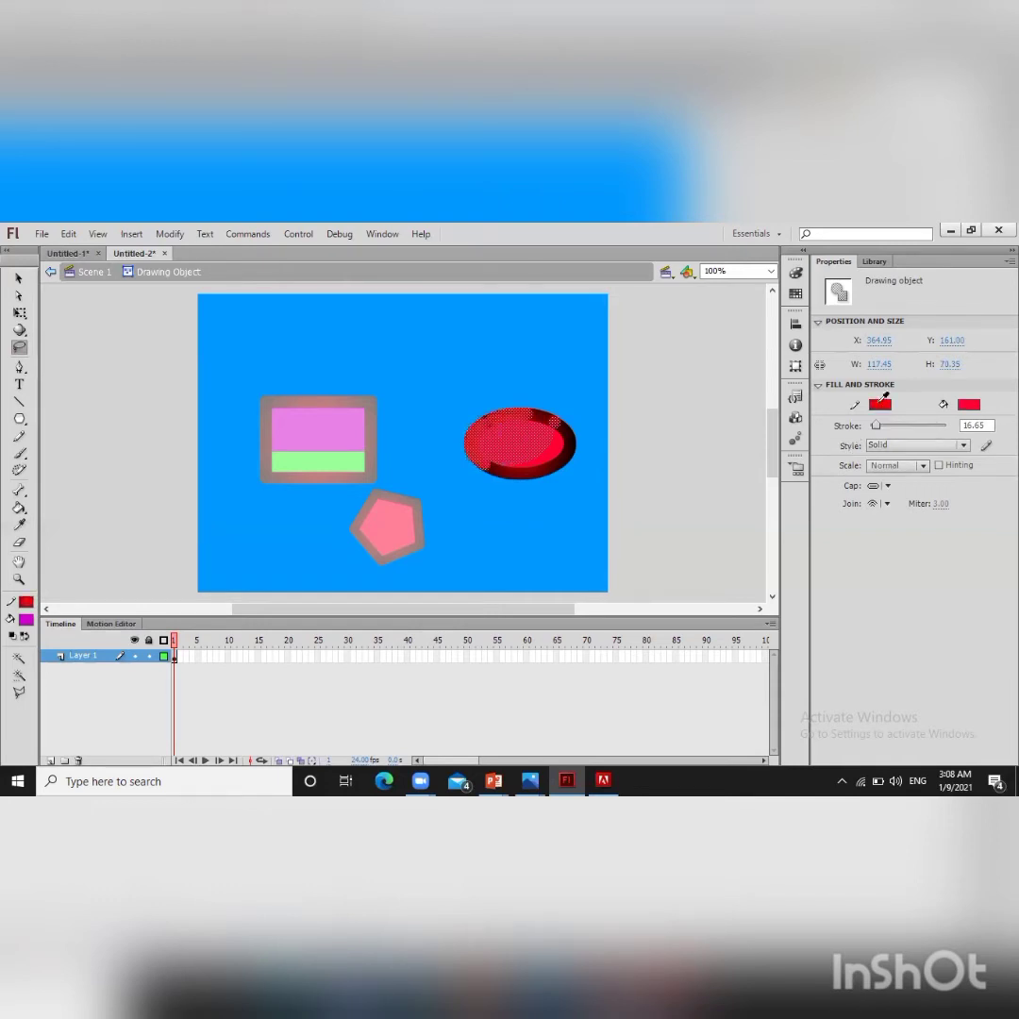
click(881, 404)
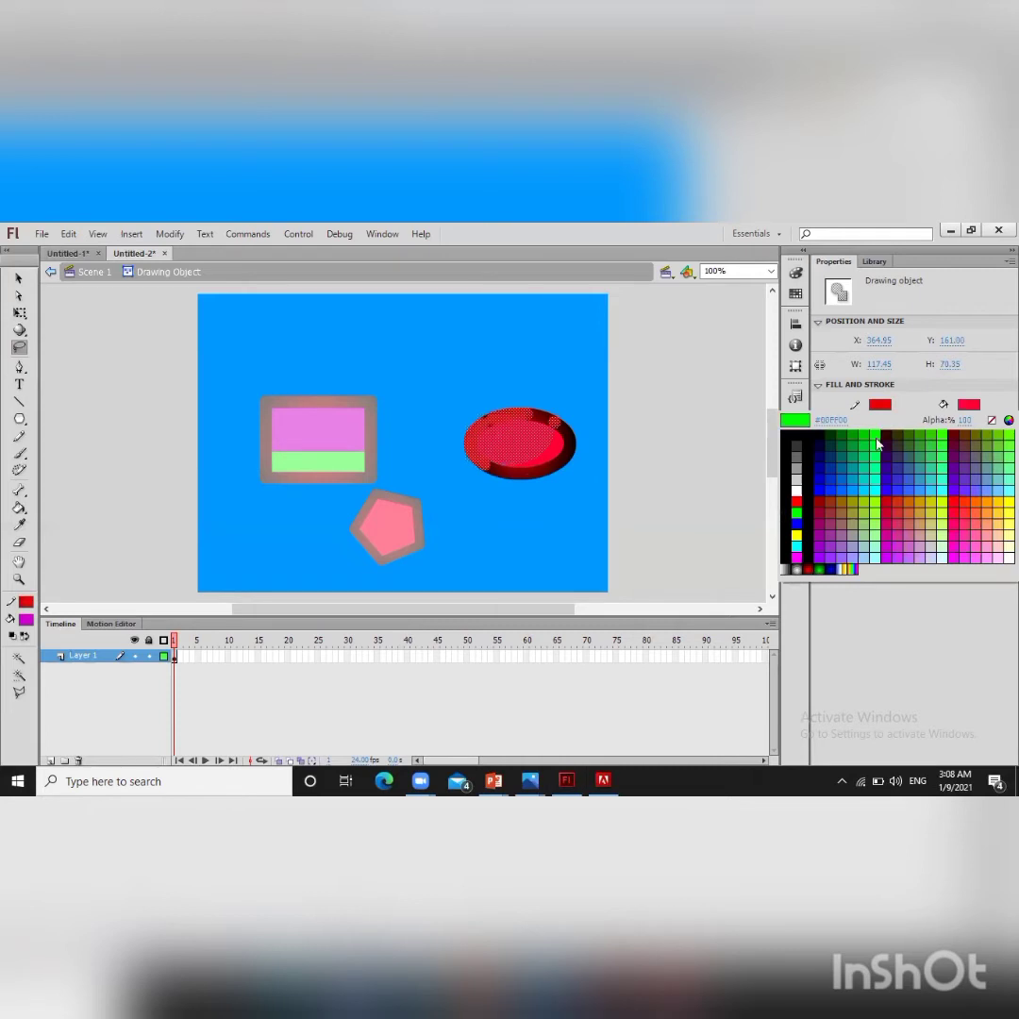
click(923, 431)
click(969, 405)
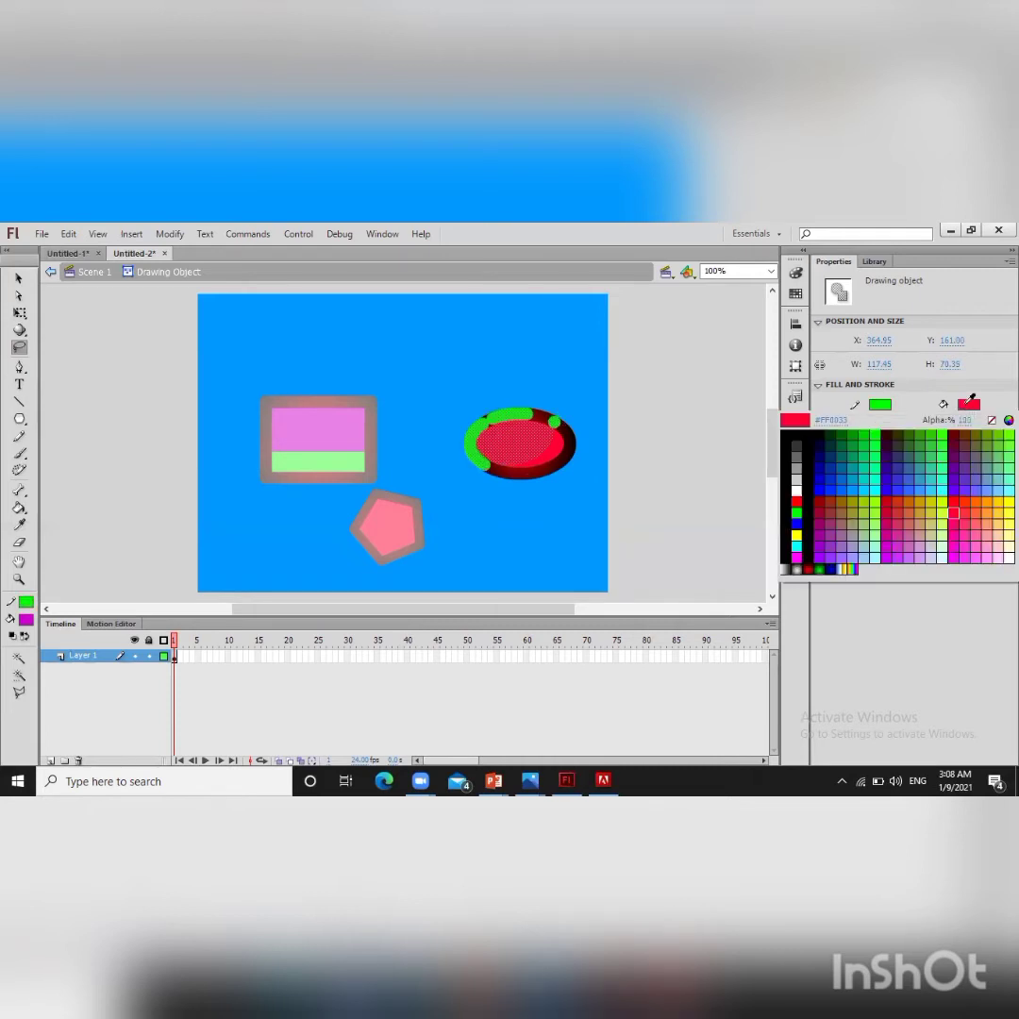
click(798, 508)
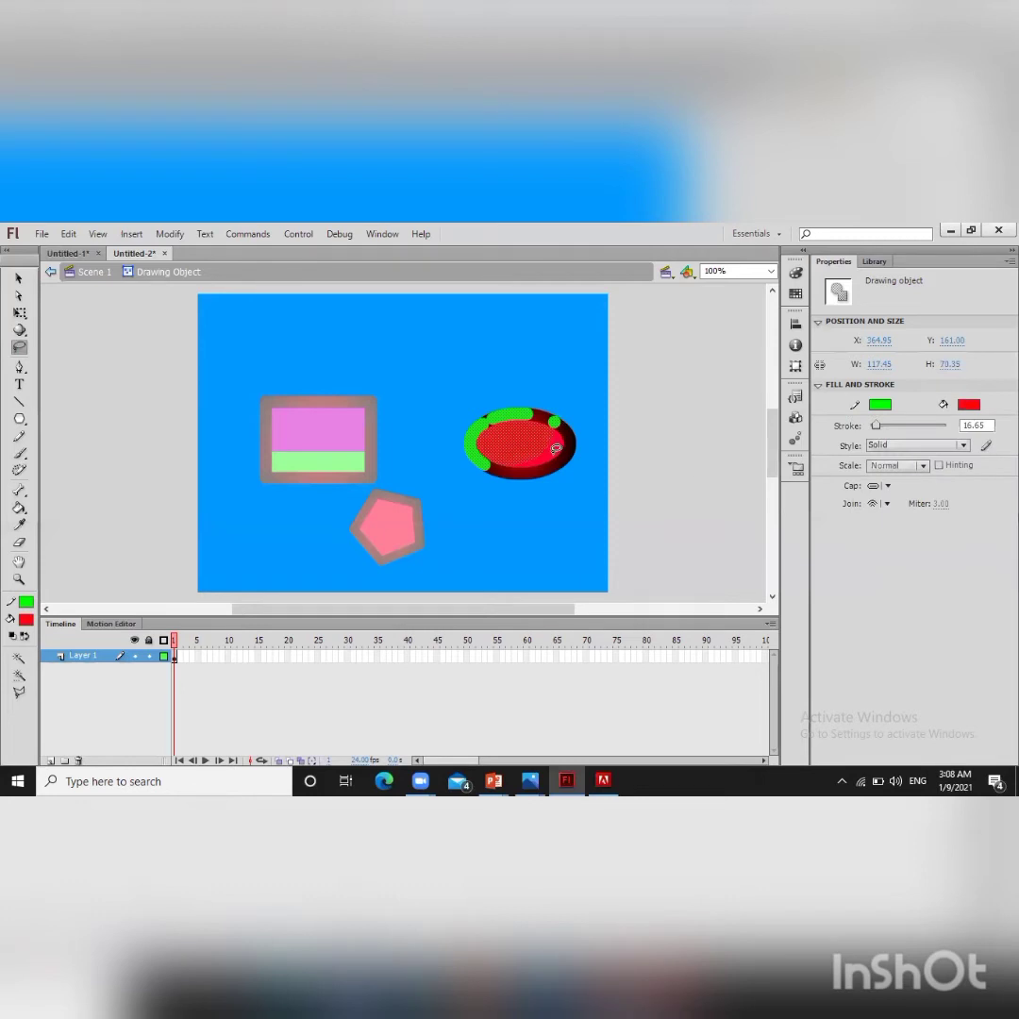
- Try moving the recolored piece off the ellipse and a second freehand-lassoed piece as well, undoing each move
mouse_move(512, 447)
mouse_down()
mouse_move(516, 406)
mouse_move(503, 361)
mouse_up()
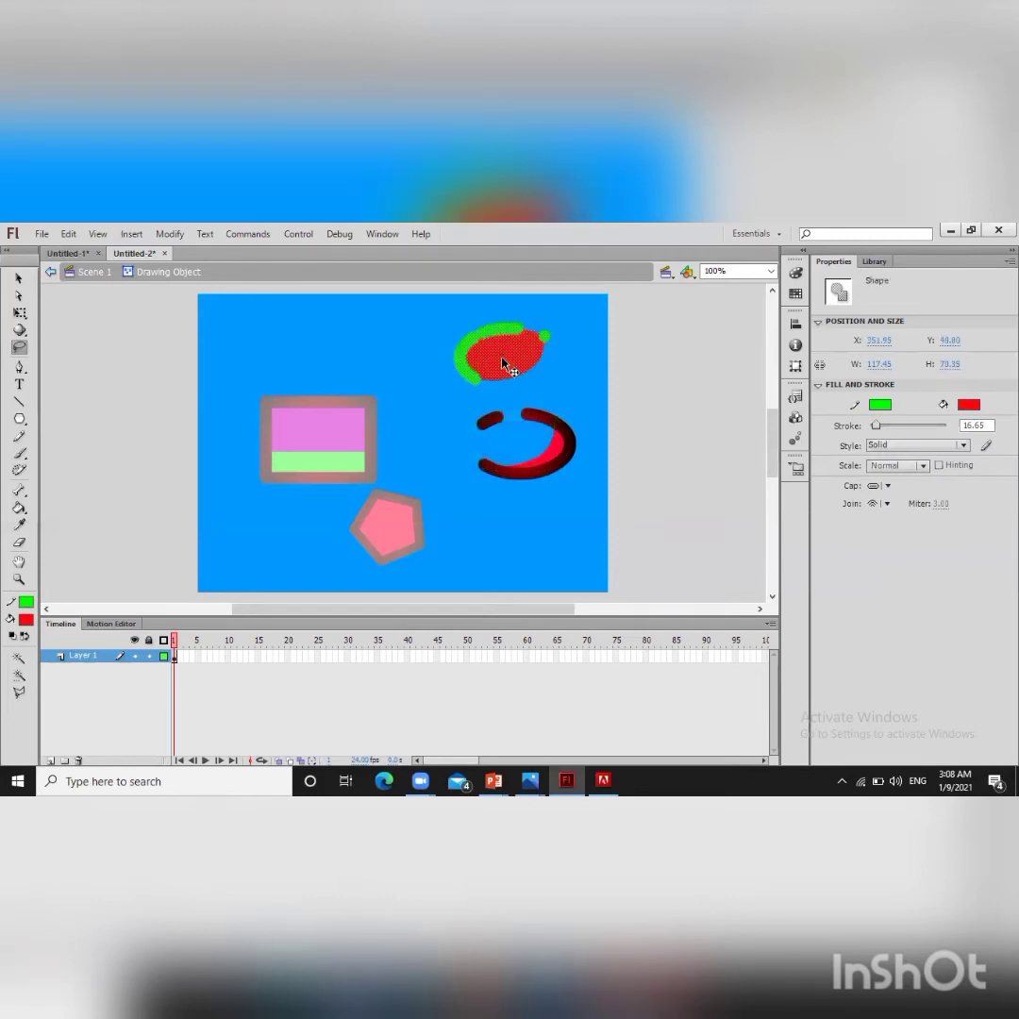
key(ctrl+z)
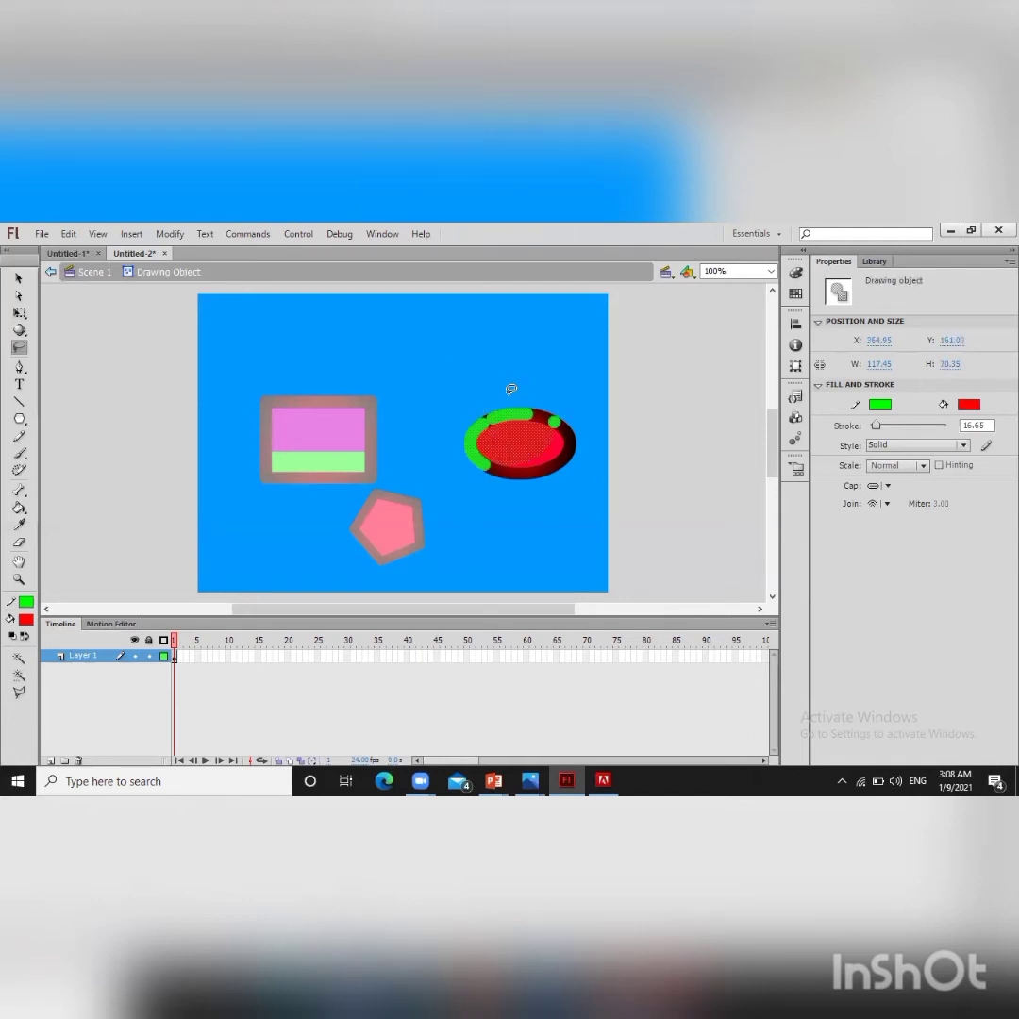
mouse_move(508, 391)
mouse_down()
mouse_move(470, 439)
mouse_move(565, 432)
mouse_move(488, 380)
mouse_move(515, 450)
mouse_move(531, 368)
mouse_move(520, 434)
mouse_move(506, 333)
mouse_move(561, 408)
mouse_move(485, 434)
mouse_move(503, 386)
mouse_move(531, 450)
mouse_move(520, 346)
mouse_up()
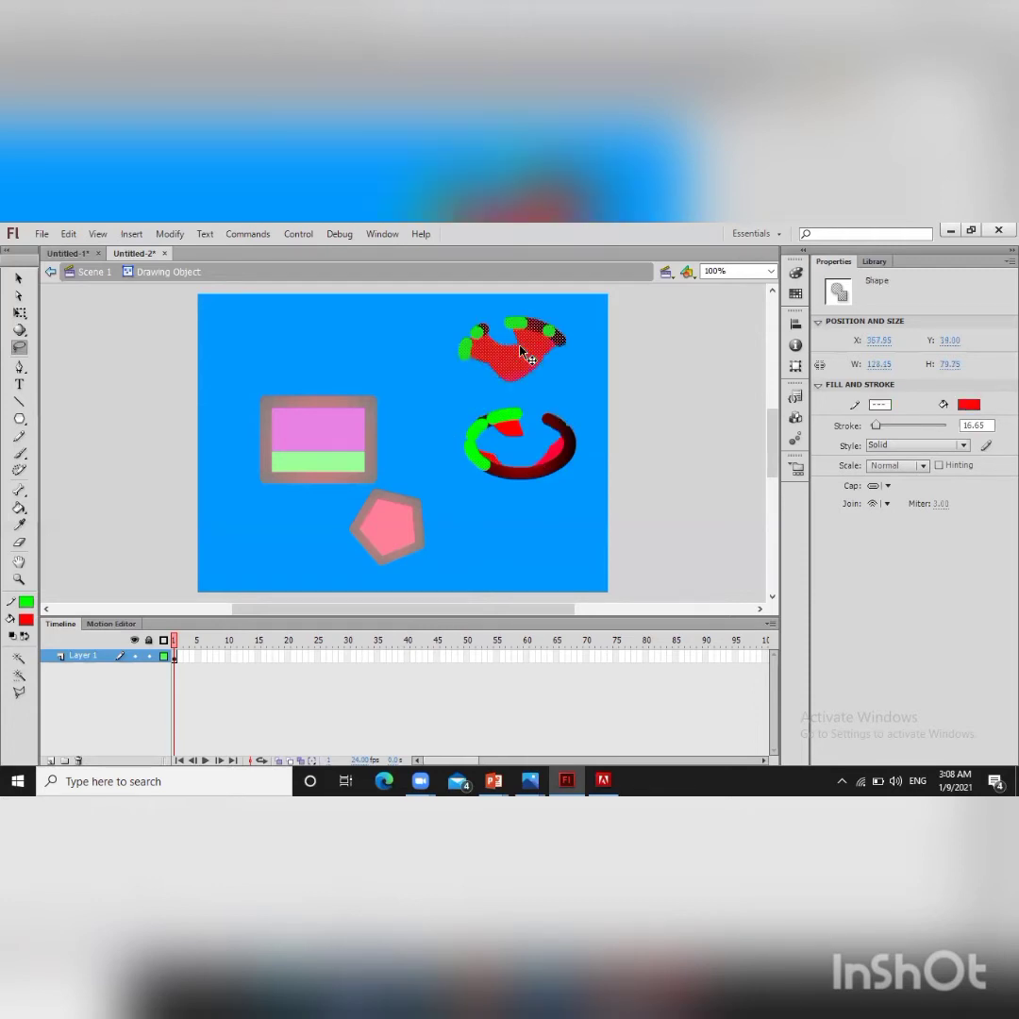
key(ctrl+z)
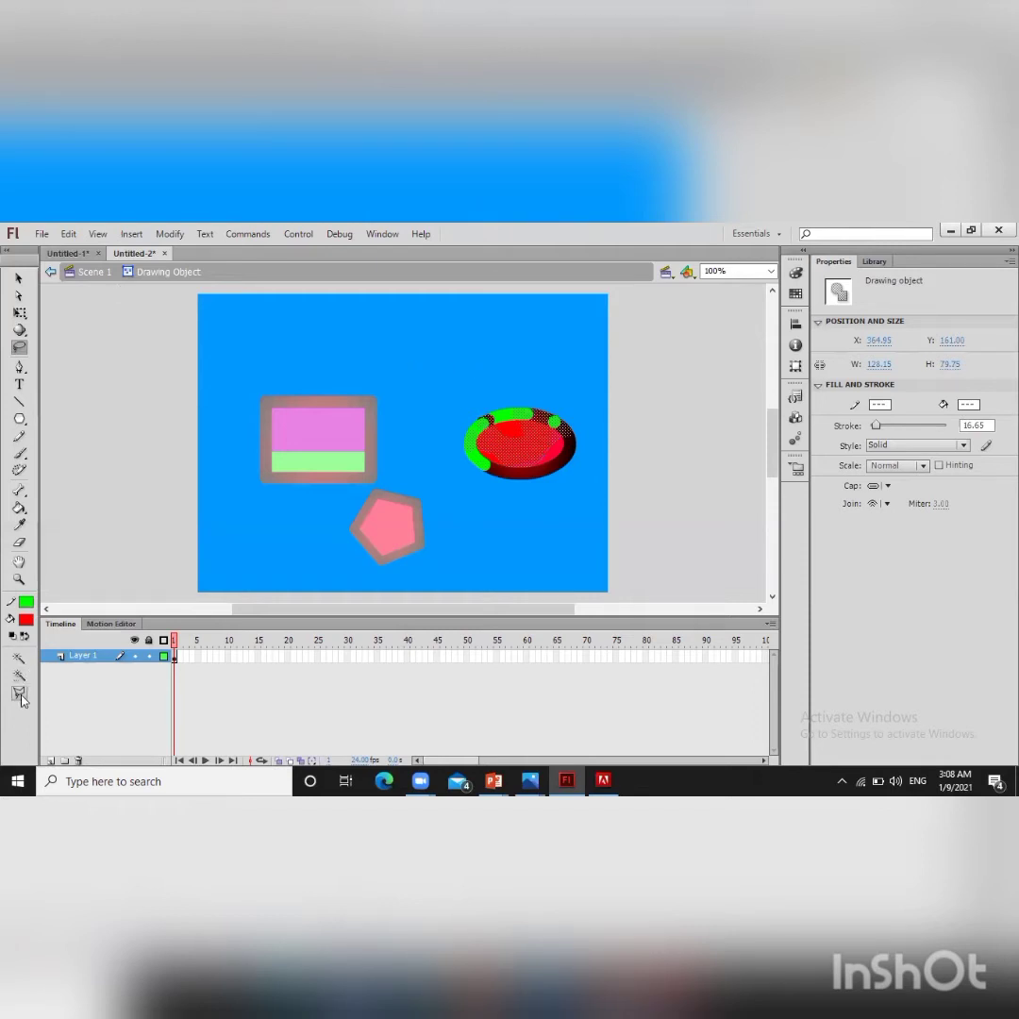
- Leave the ellipse's drawing object and open the pentagon for isolated editing with its fill and stroke selected
click(19, 280)
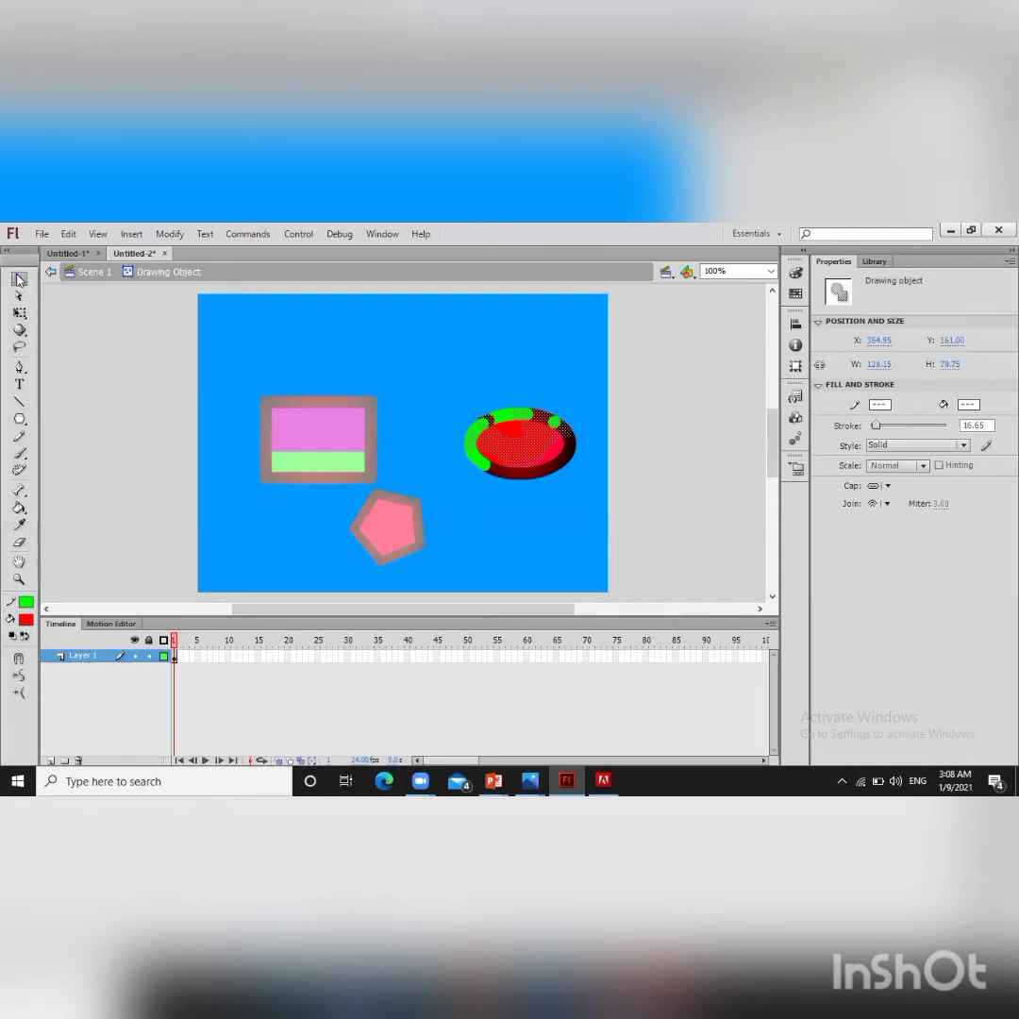
double_click(255, 528)
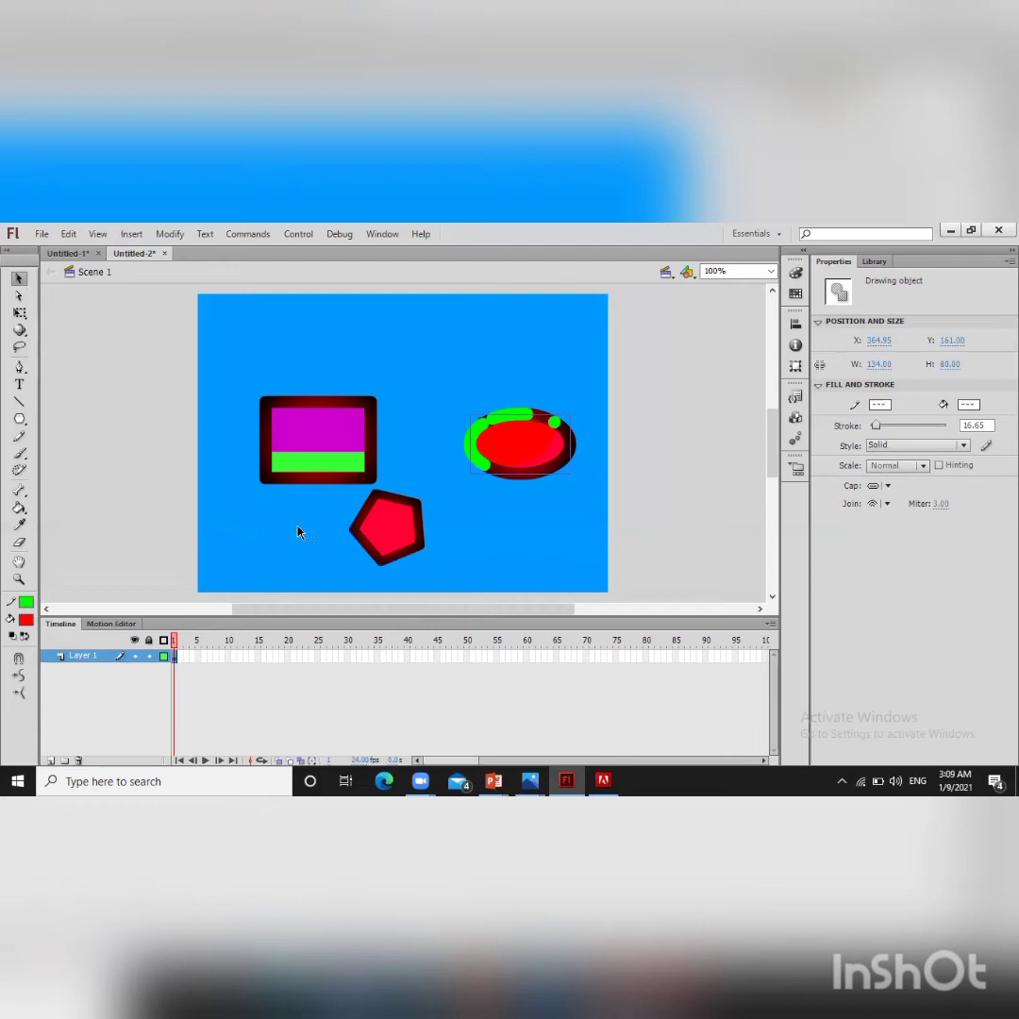
click(397, 536)
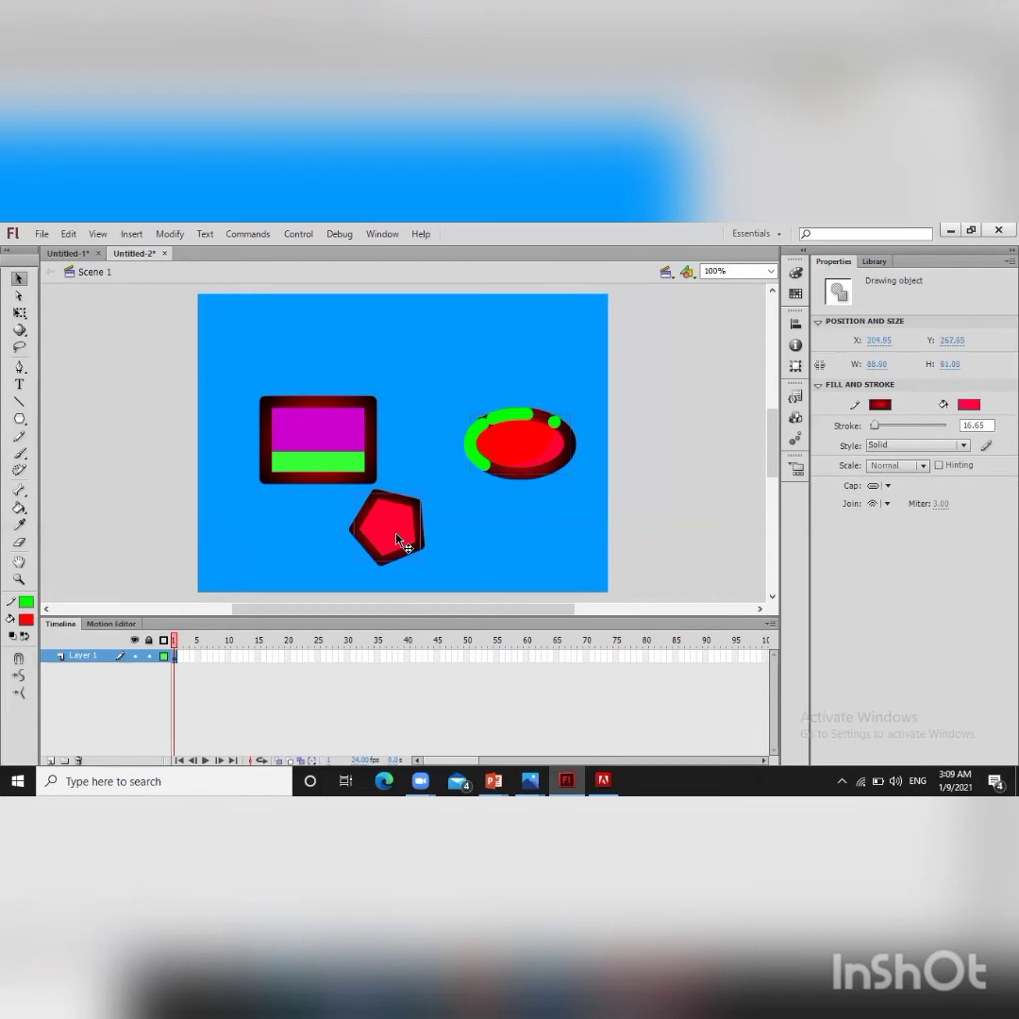
double_click(397, 536)
double_click(397, 536)
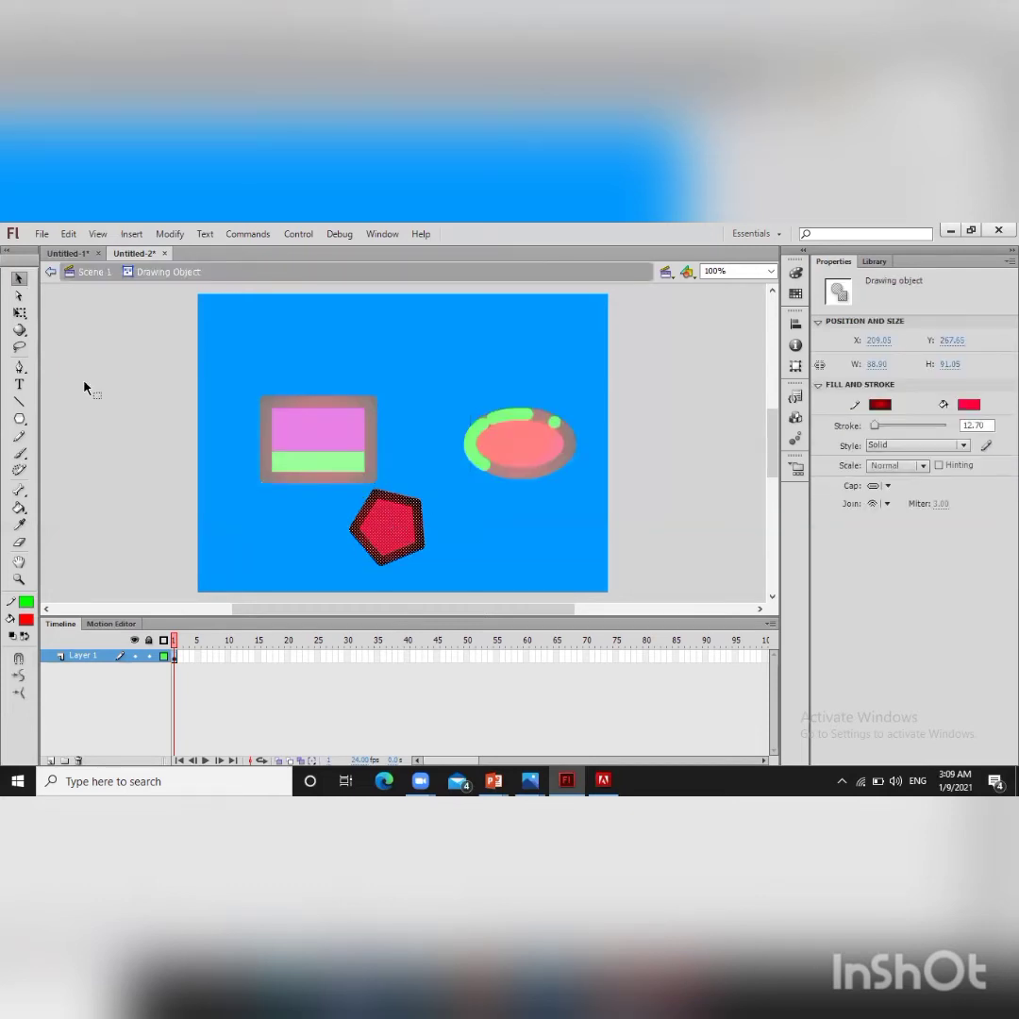
- Select a straight-edged region of the pentagon with the Lasso tool in Polygon Mode, try moving it away, and undo the move
click(21, 346)
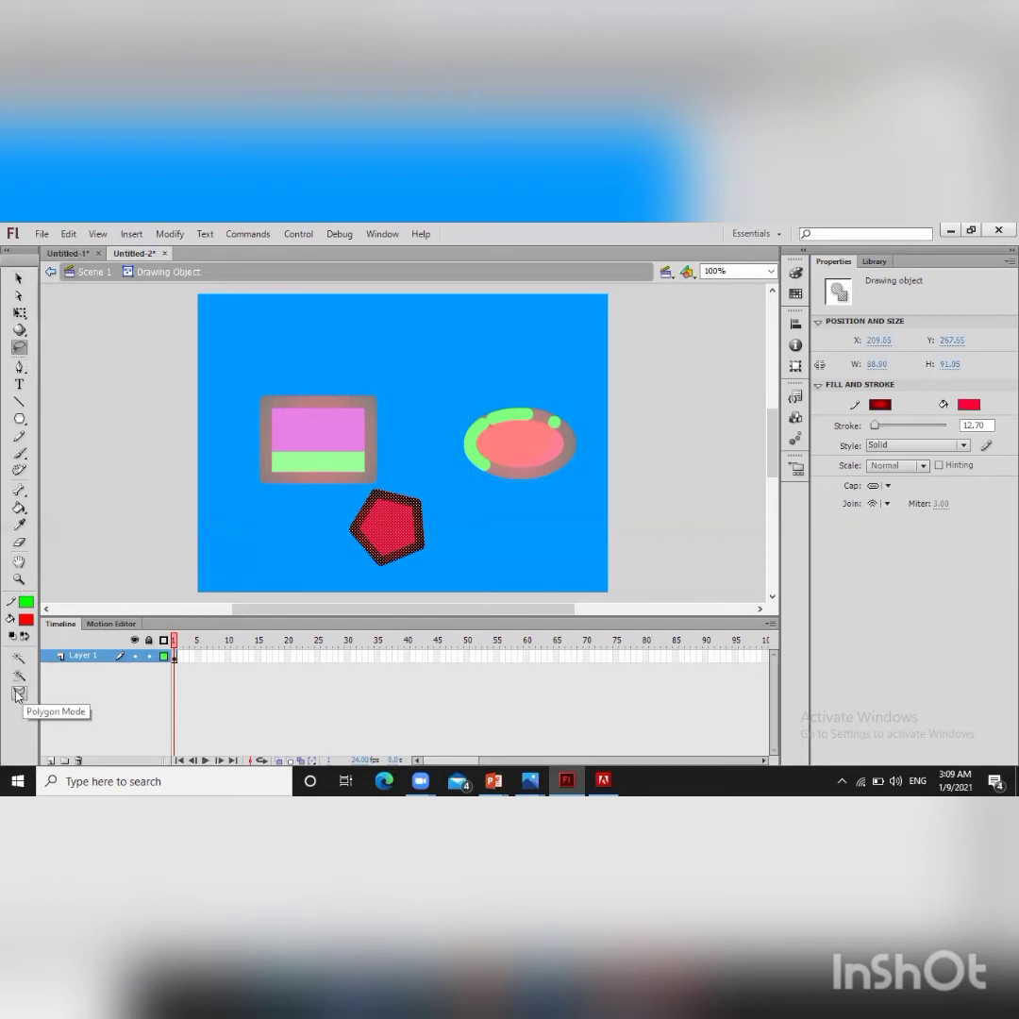
click(18, 696)
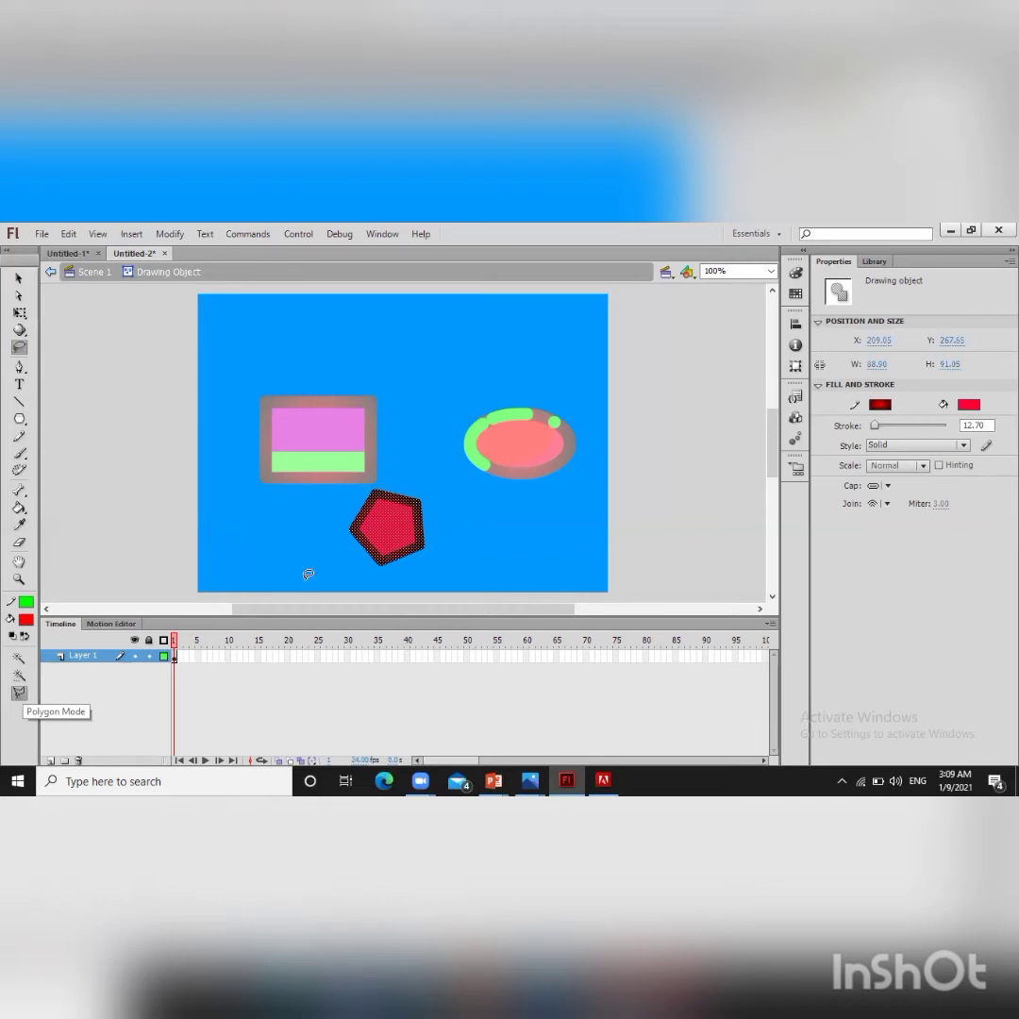
click(351, 545)
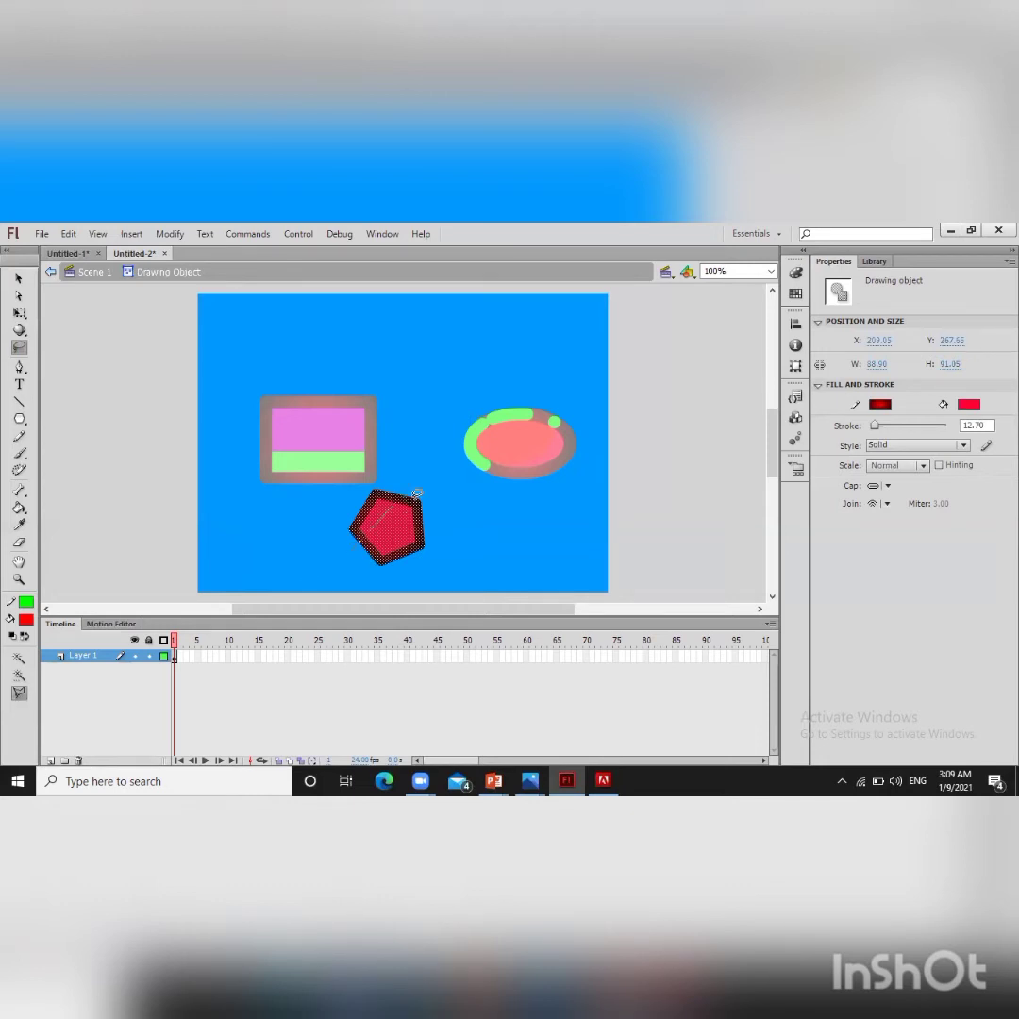
click(410, 488)
click(443, 549)
double_click(350, 552)
drag(396, 534, 436, 515)
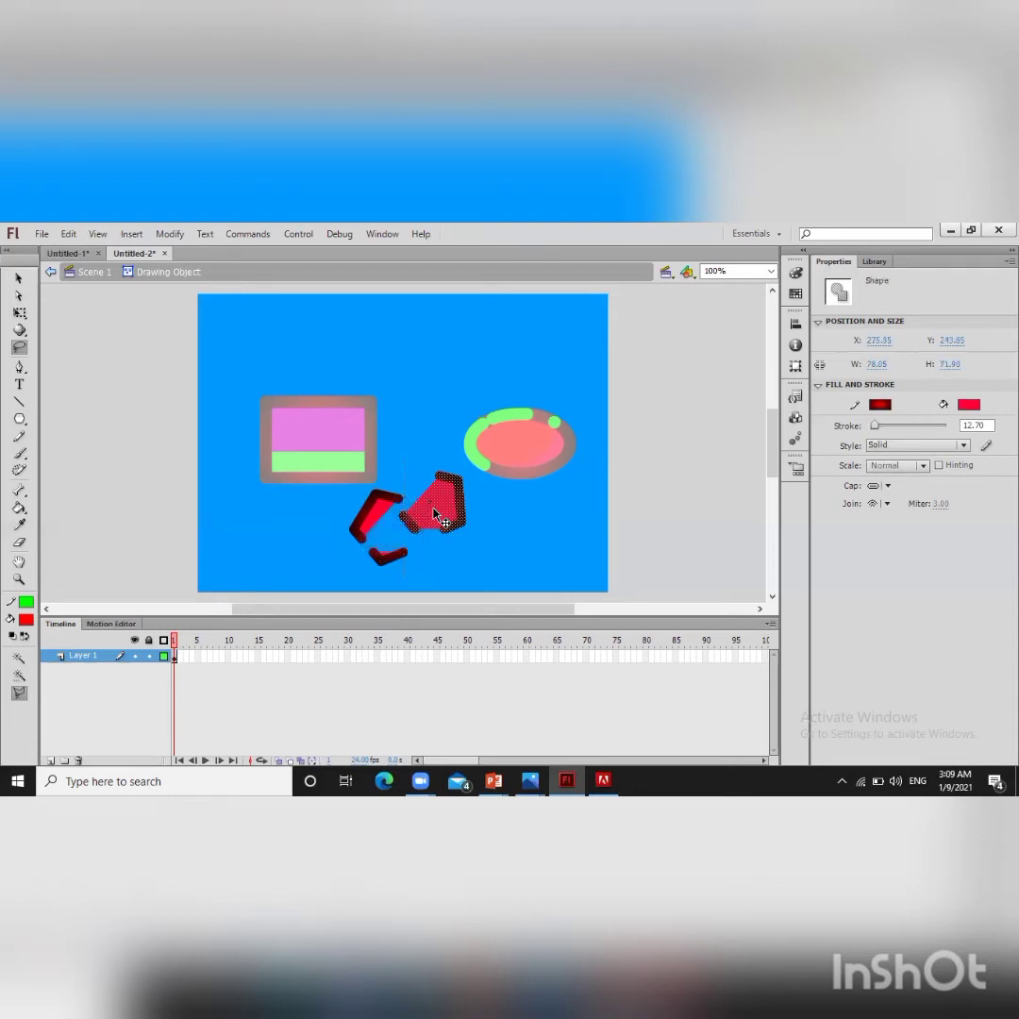
key(ctrl+z)
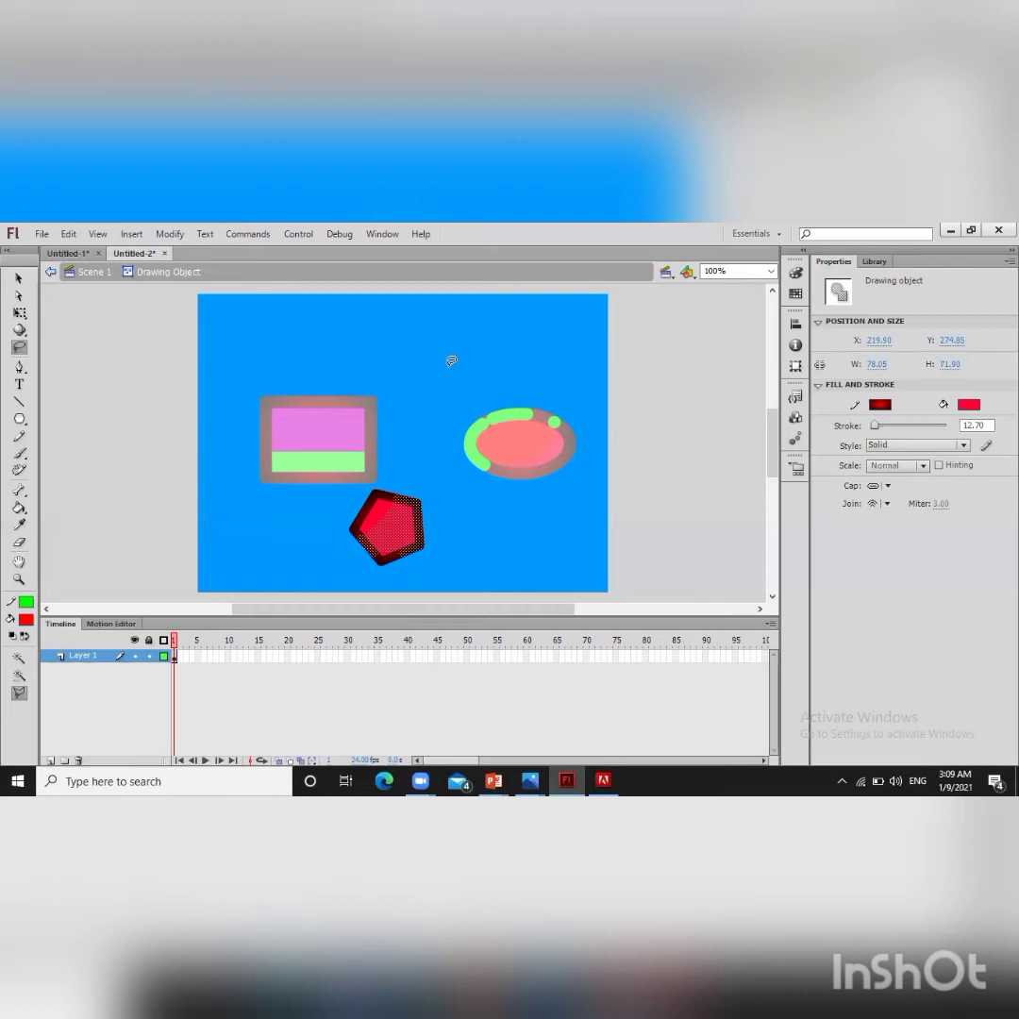
- Create a new document and import the picture OPA from the images folder onto its stage
key(ctrl+n)
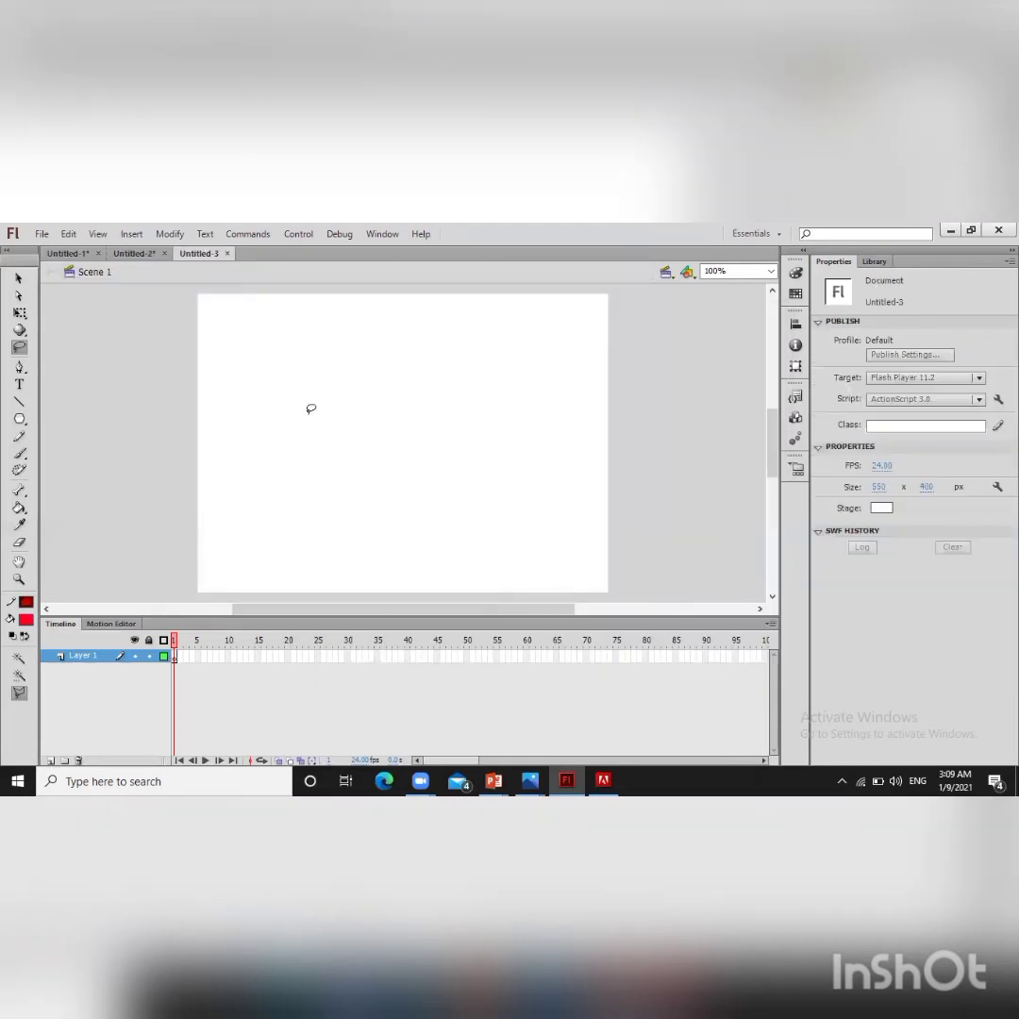
click(42, 237)
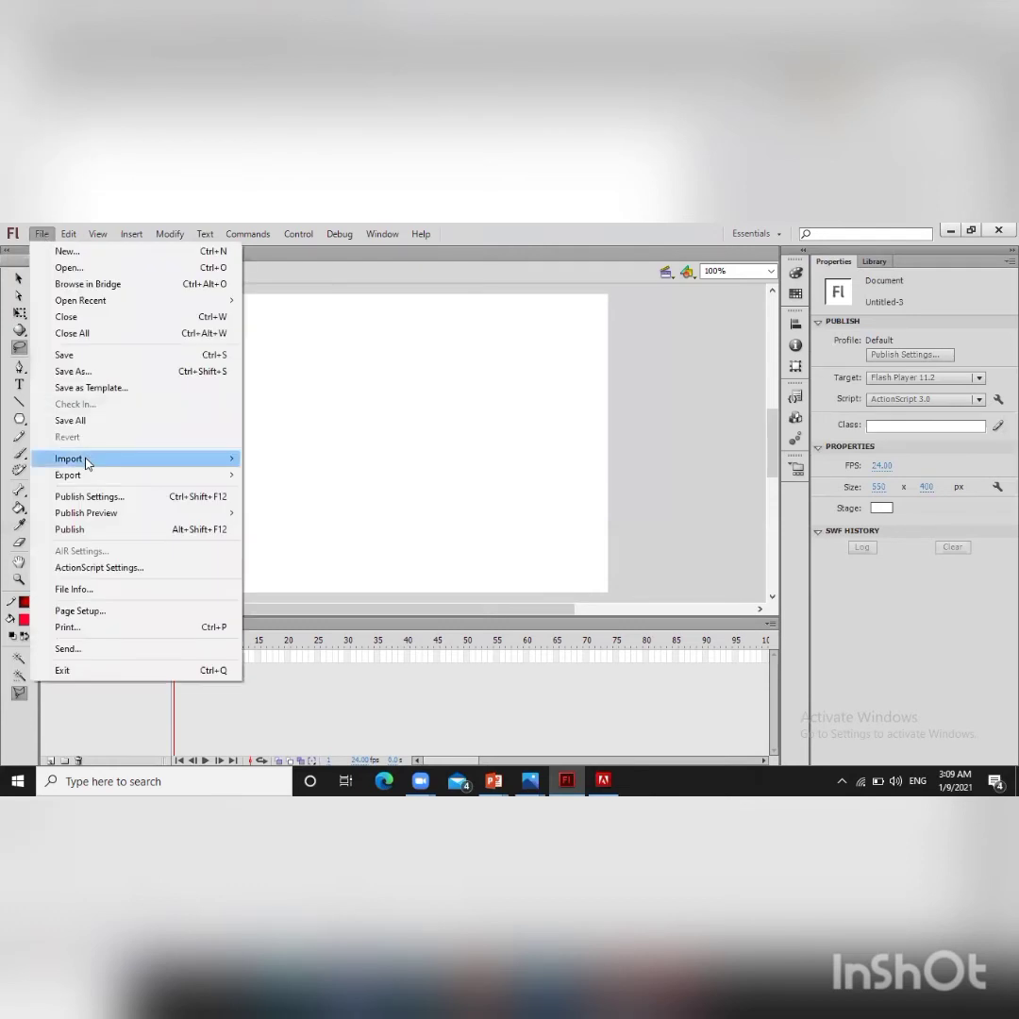
mouse_move(86, 461)
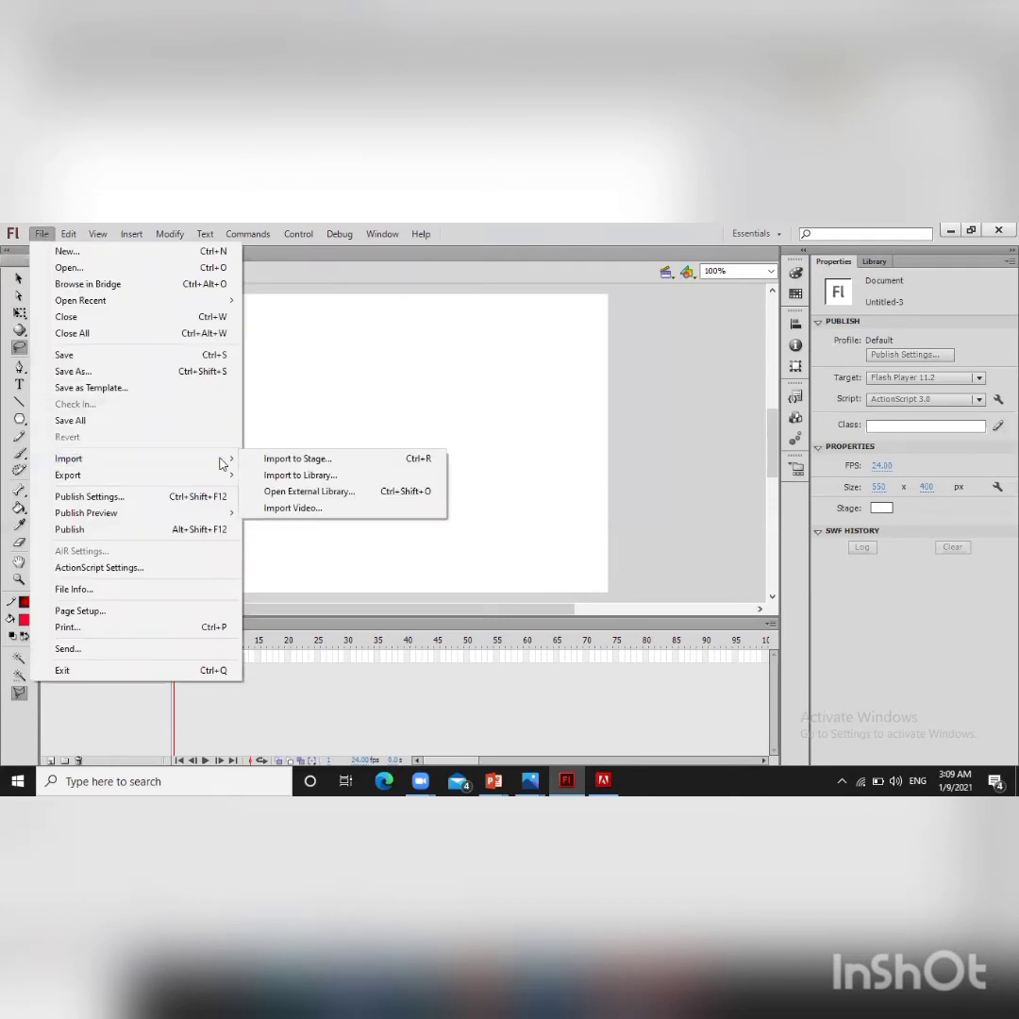
click(298, 459)
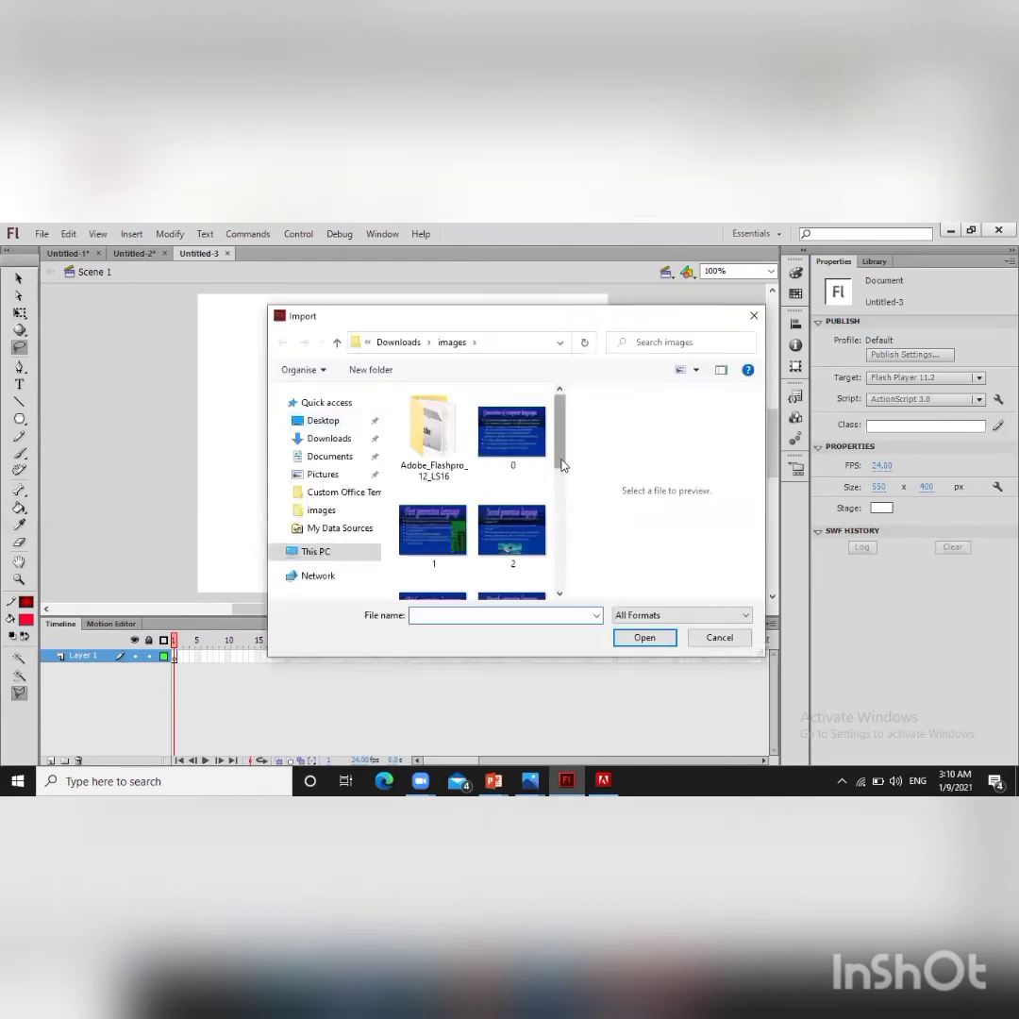
scroll(561, 547, down, 1)
scroll(566, 580, down, 4)
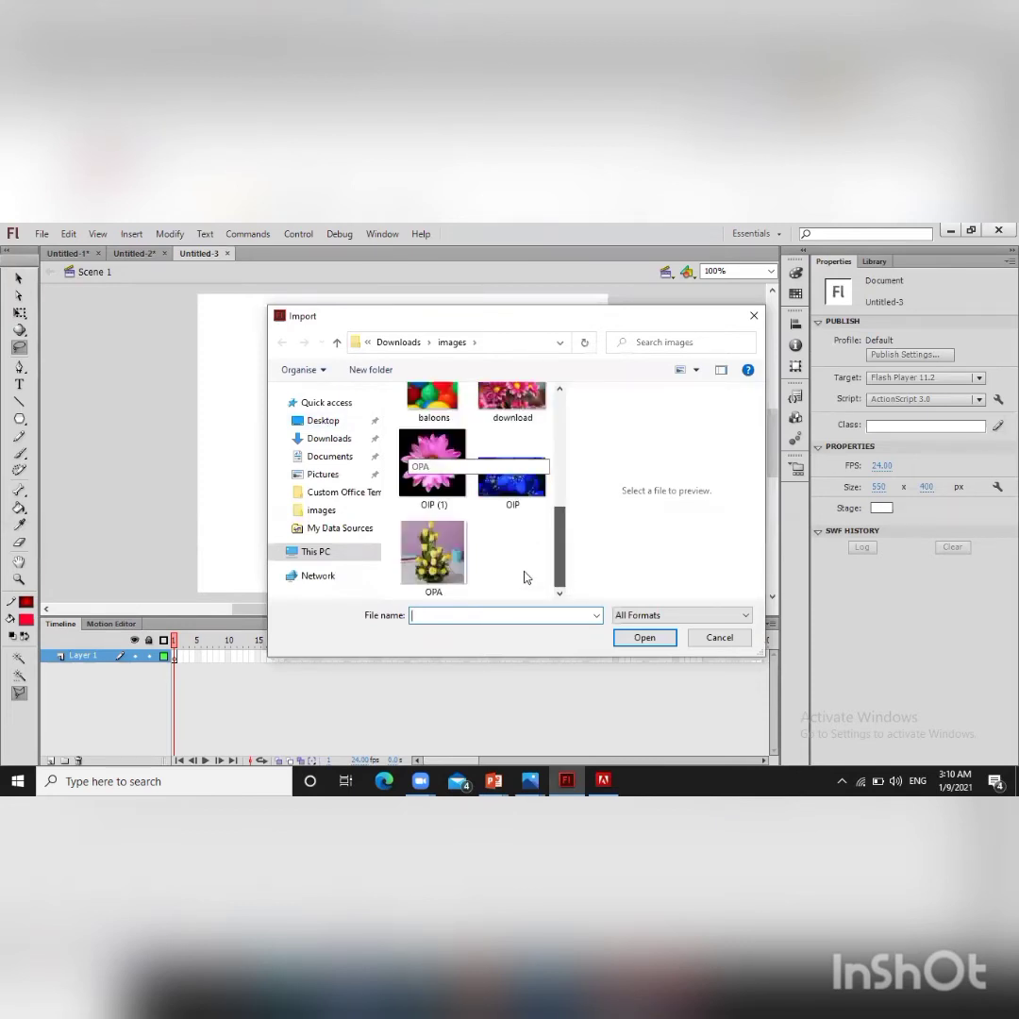
click(439, 554)
click(661, 639)
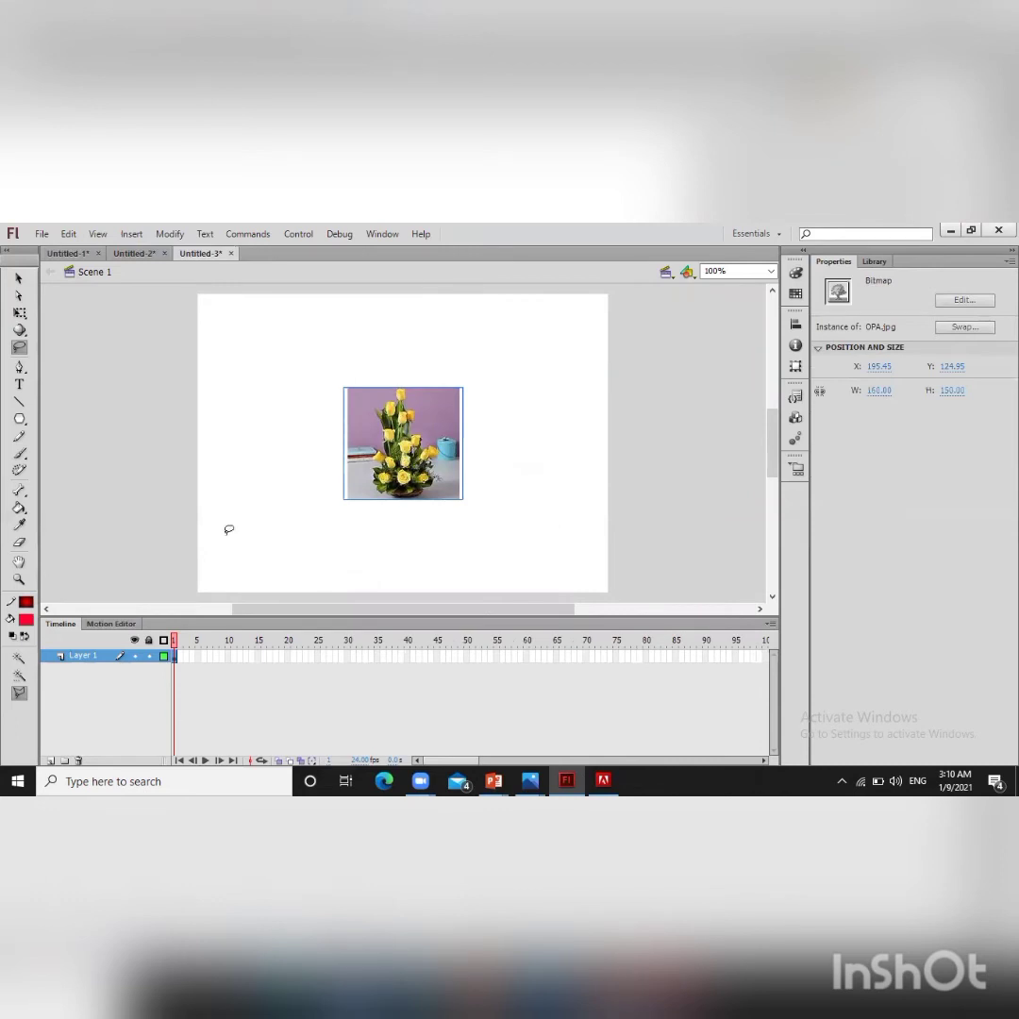
- Pan the stage around the workspace with the Hand tool
click(19, 563)
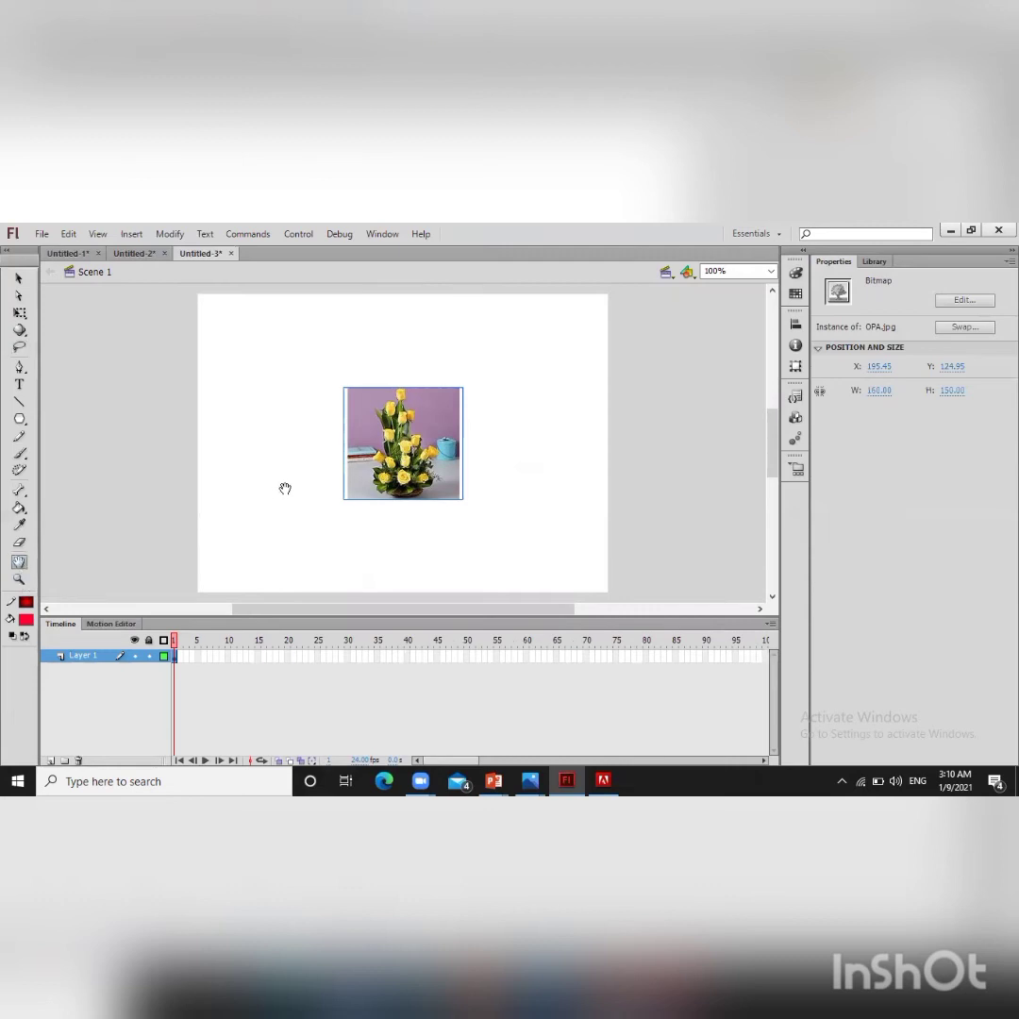
drag(285, 489, 408, 491)
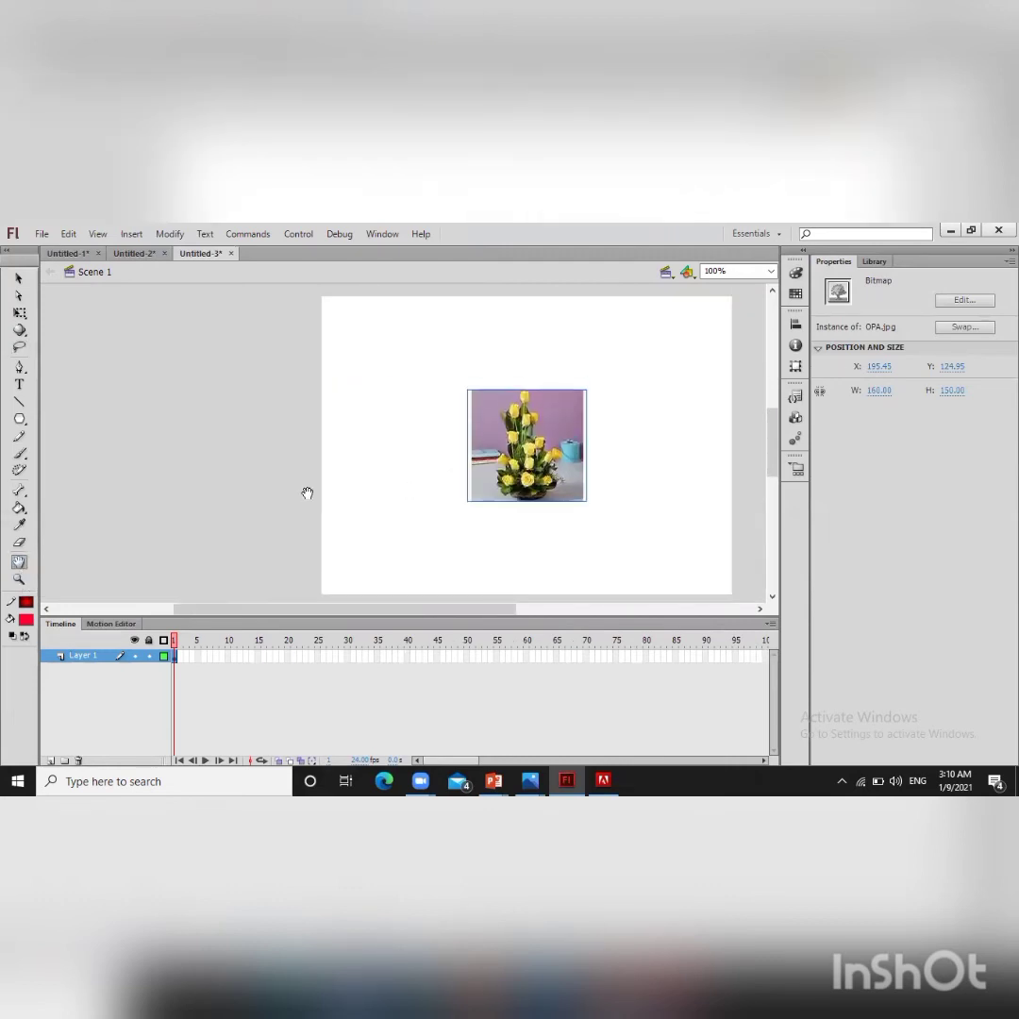
drag(280, 484, 344, 477)
drag(146, 472, 138, 466)
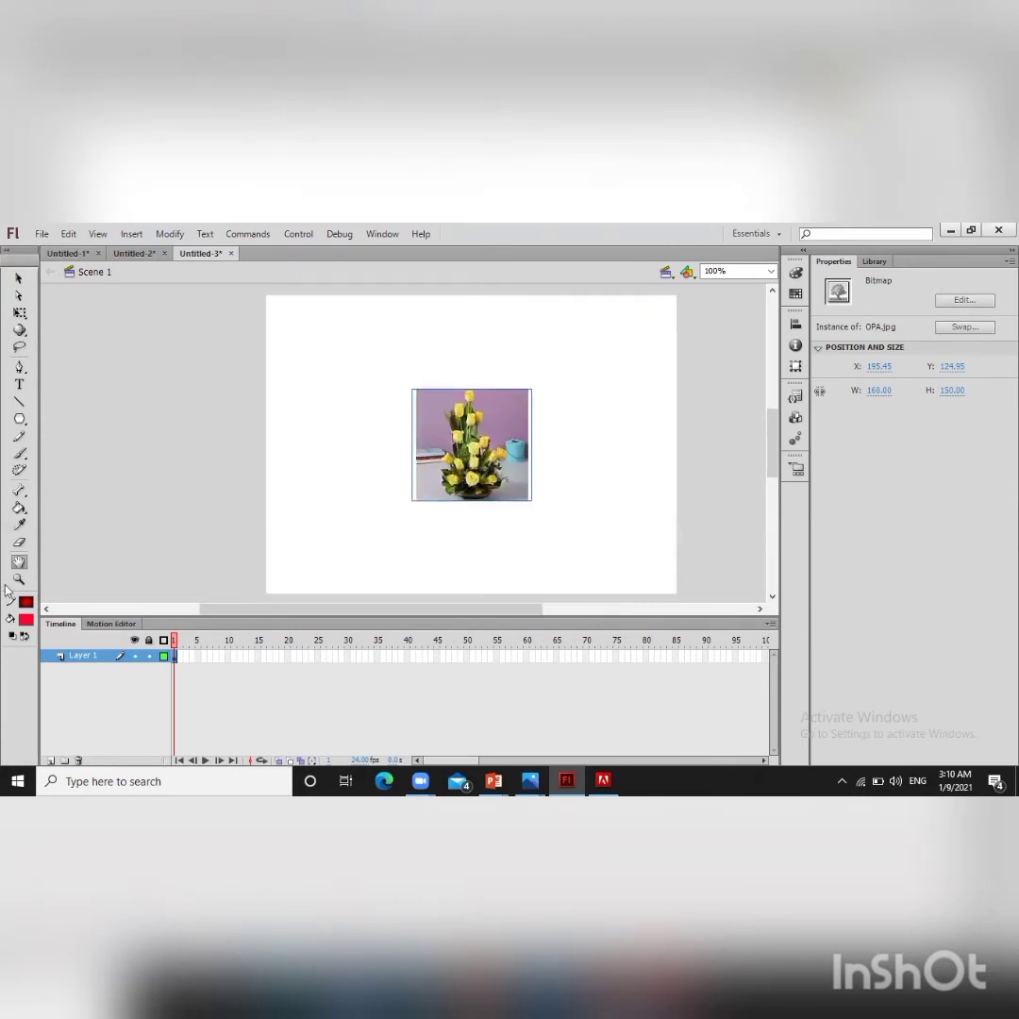
- Enlarge the flower picture to 200% and break it apart into an editable shape
click(18, 581)
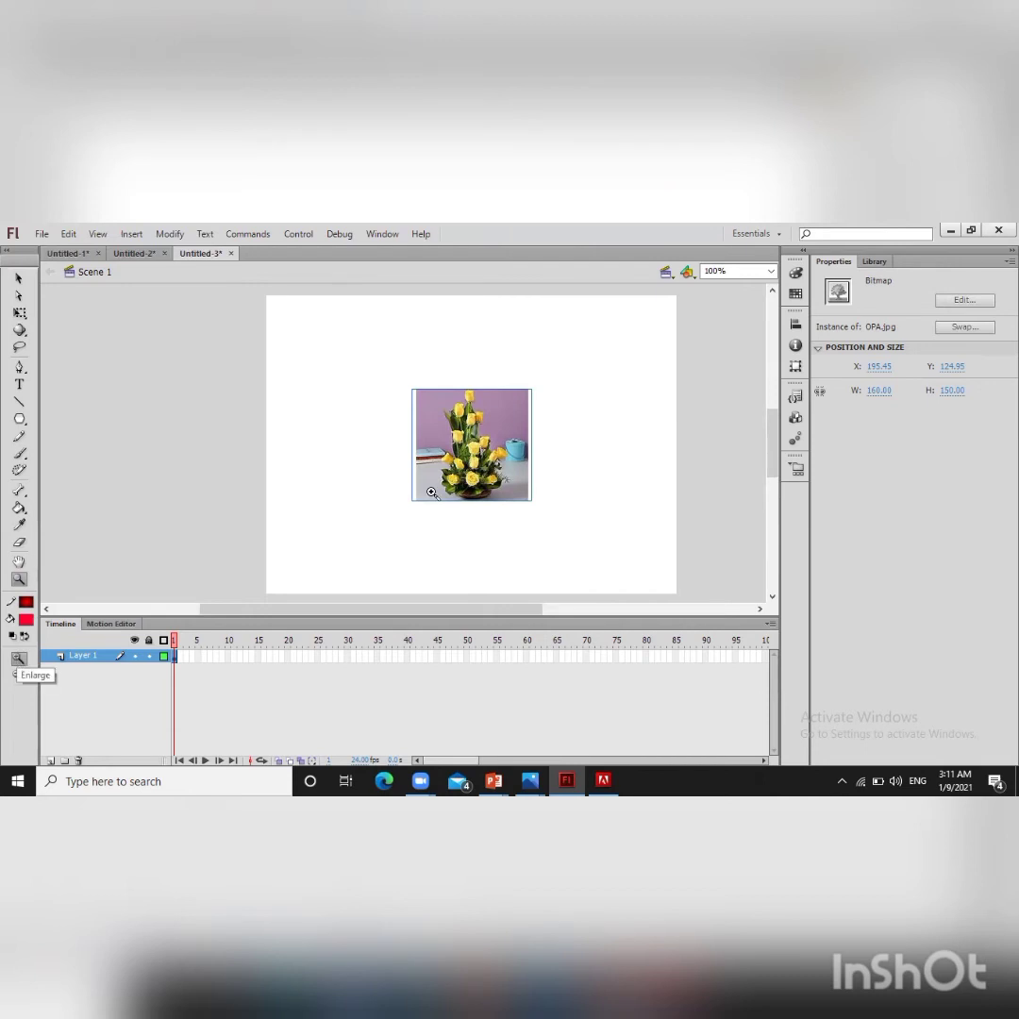
click(465, 451)
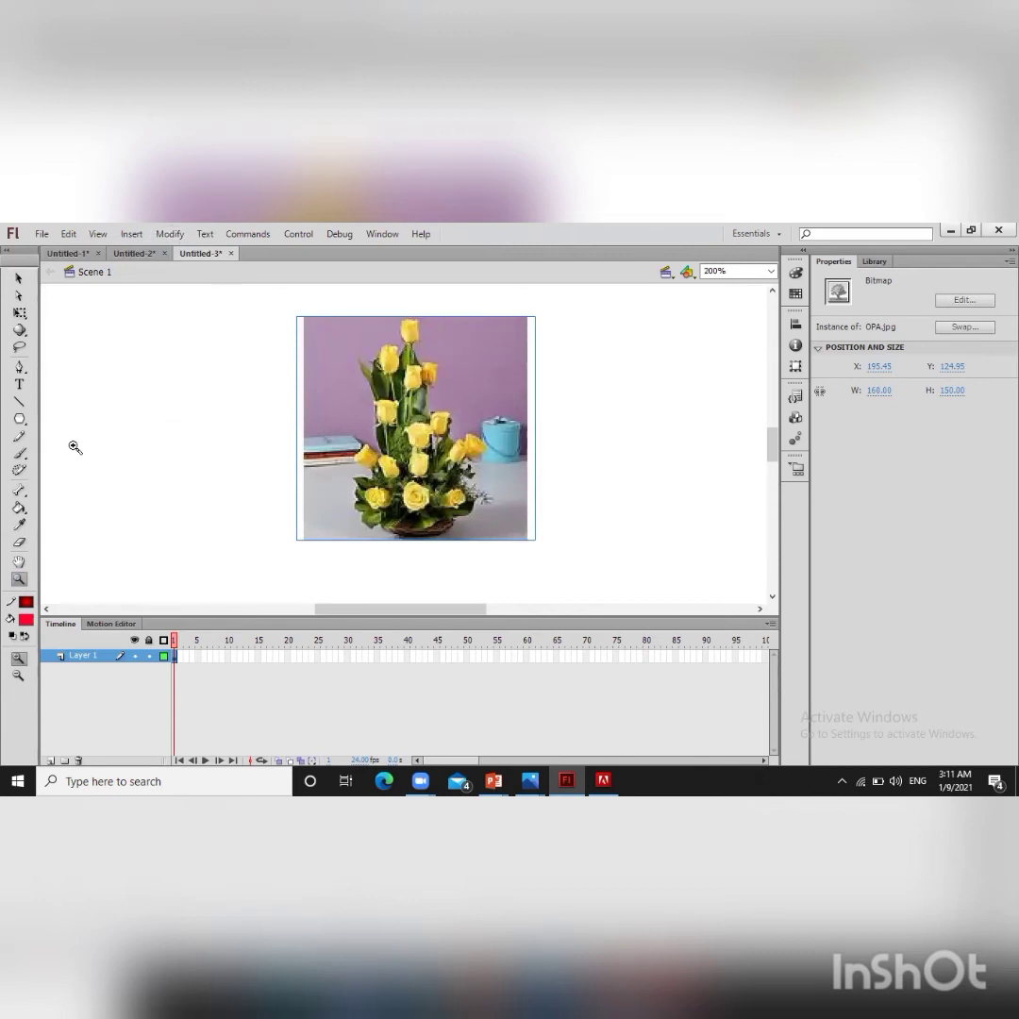
click(171, 234)
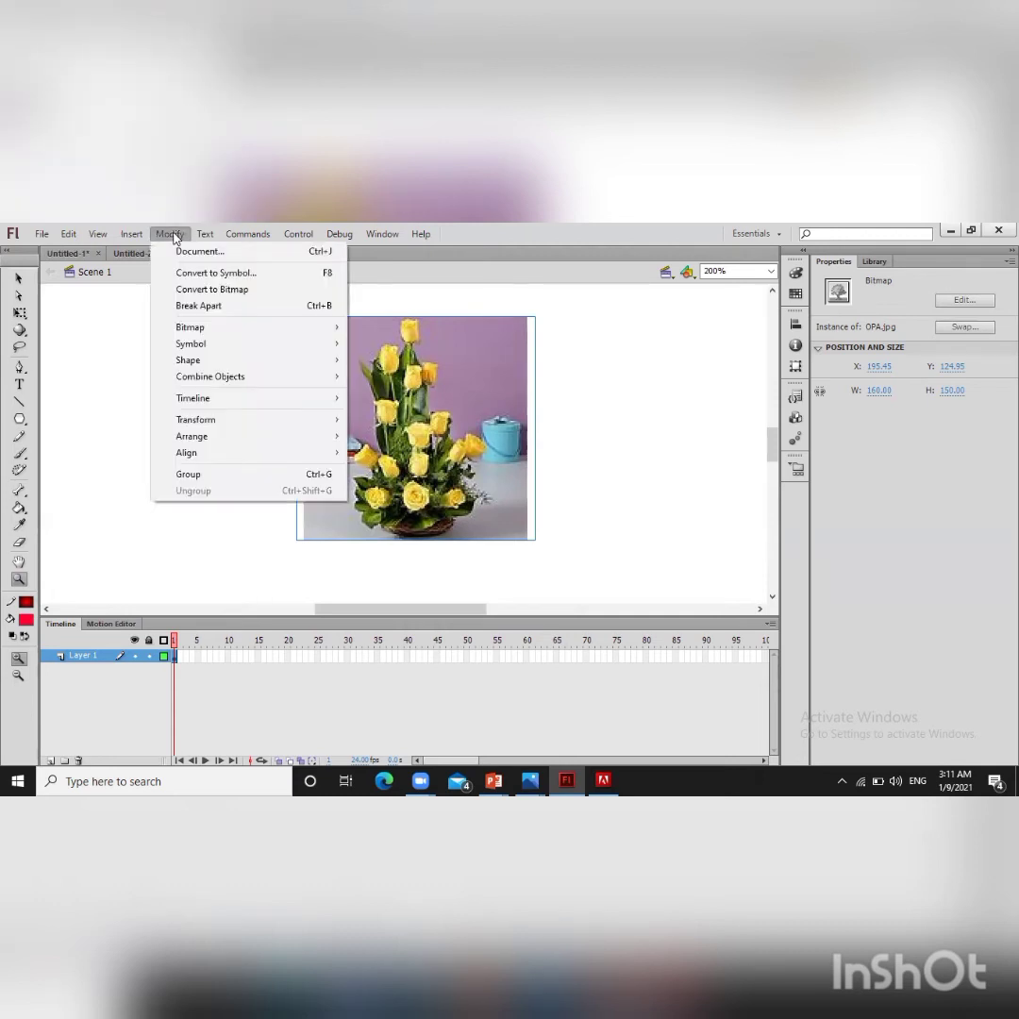
click(201, 308)
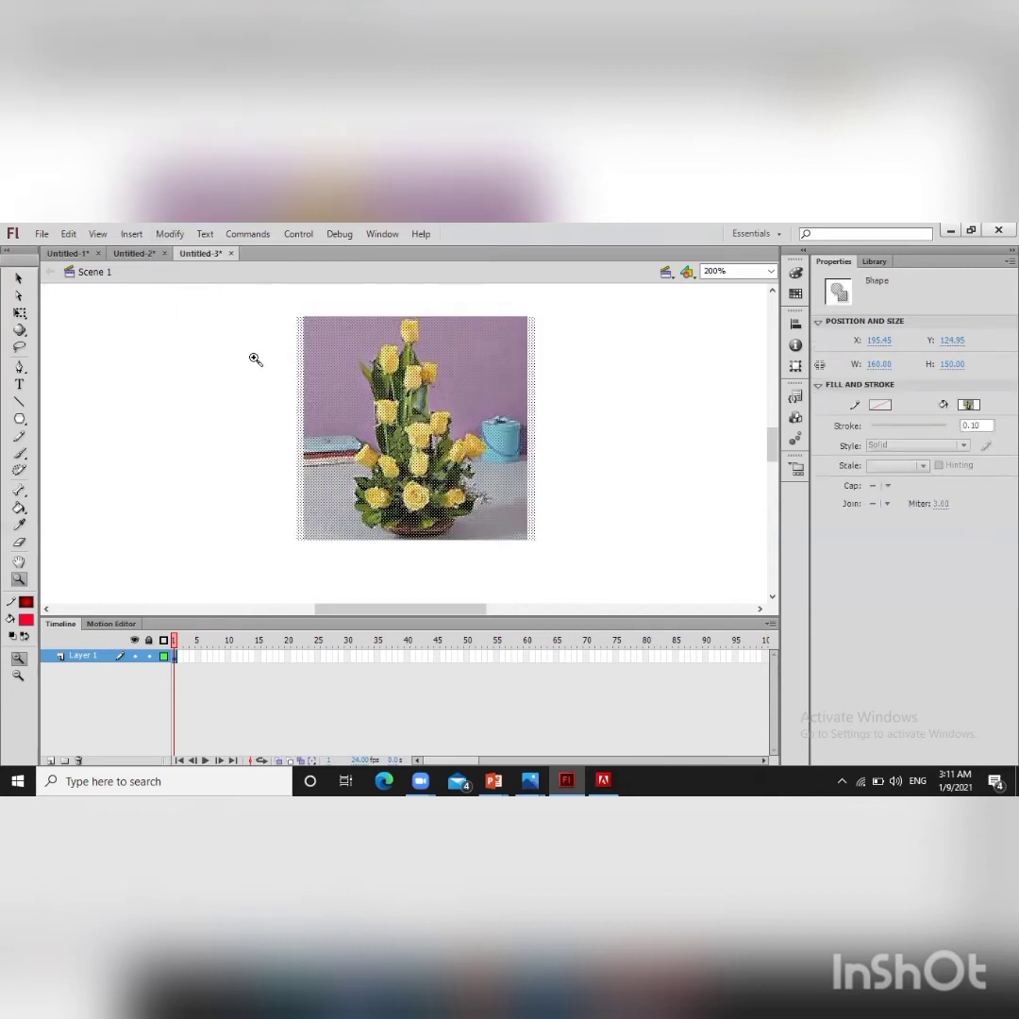
- Select the yellow roses in the picture one by one using the Lasso tool's Magic Wand
click(20, 349)
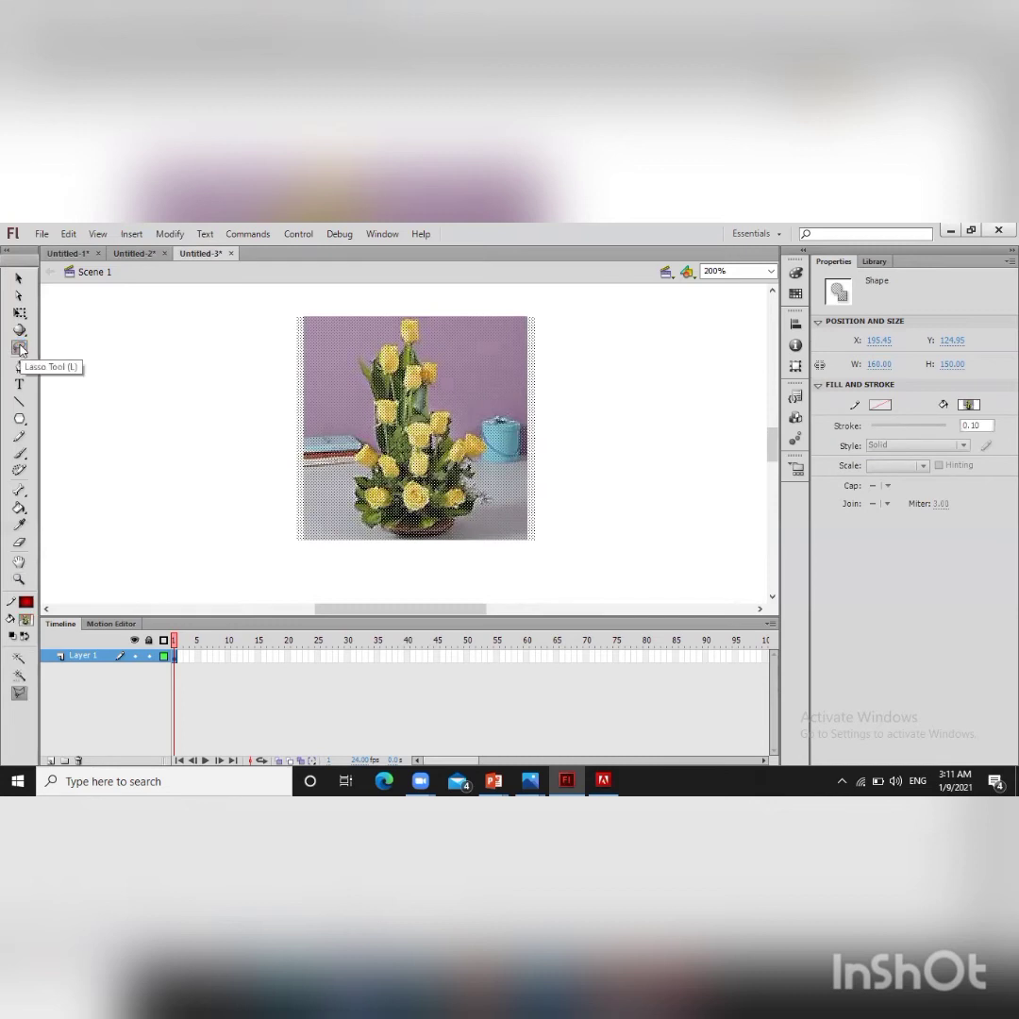
click(18, 660)
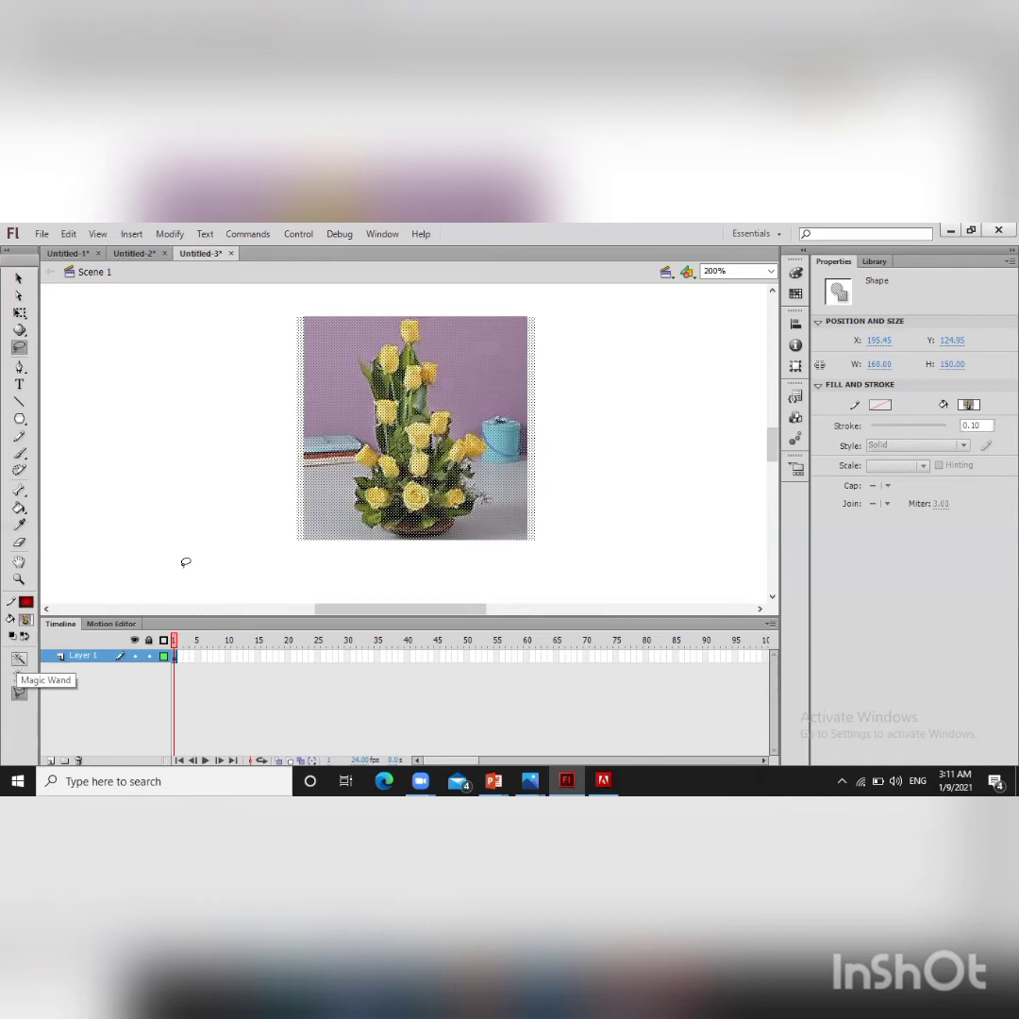
click(421, 451)
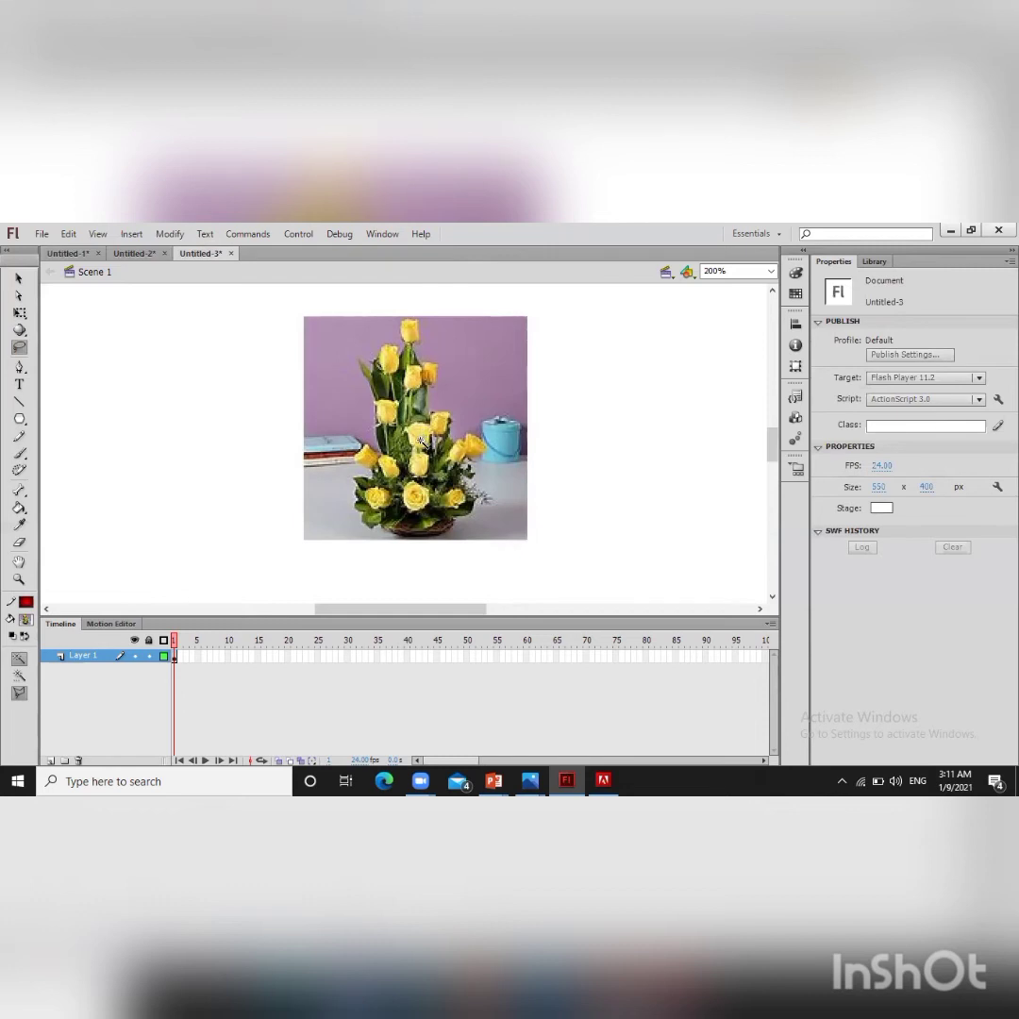
click(387, 407)
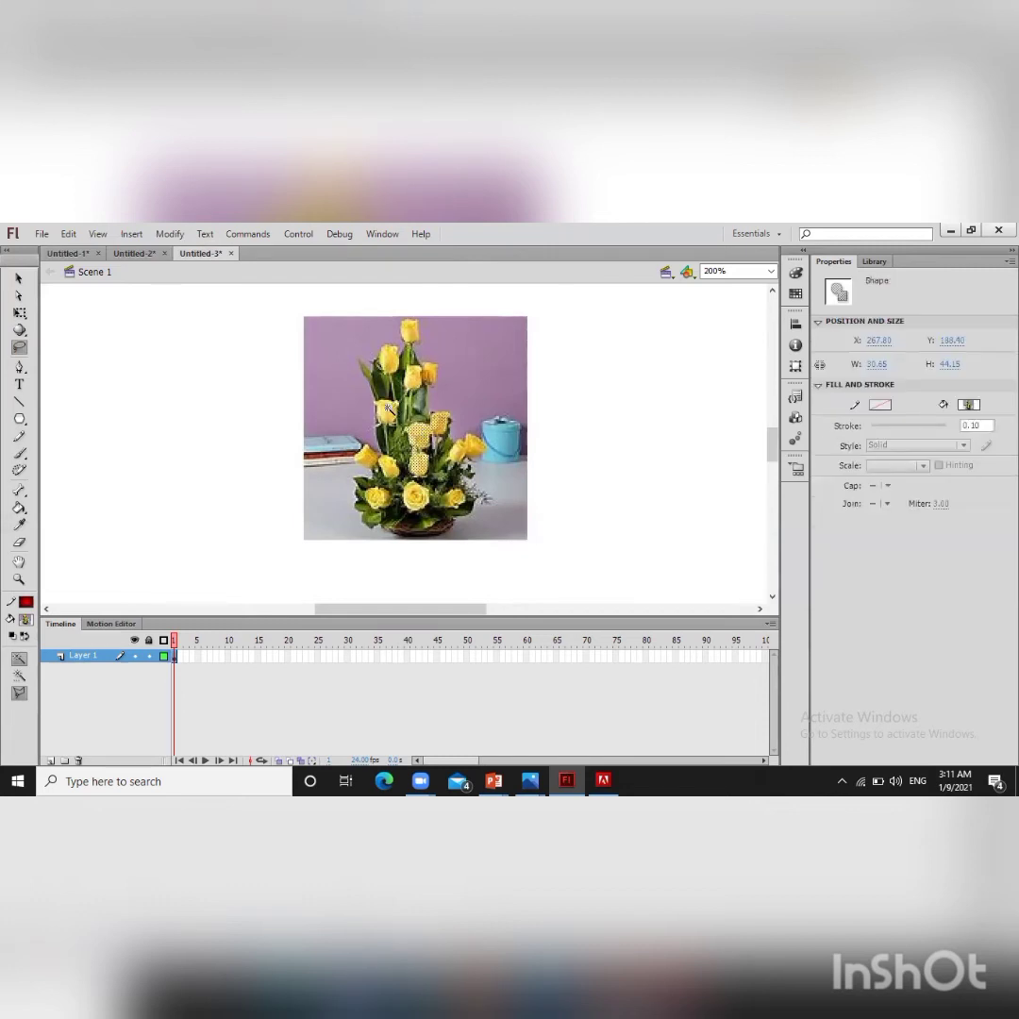
click(387, 407)
click(417, 381)
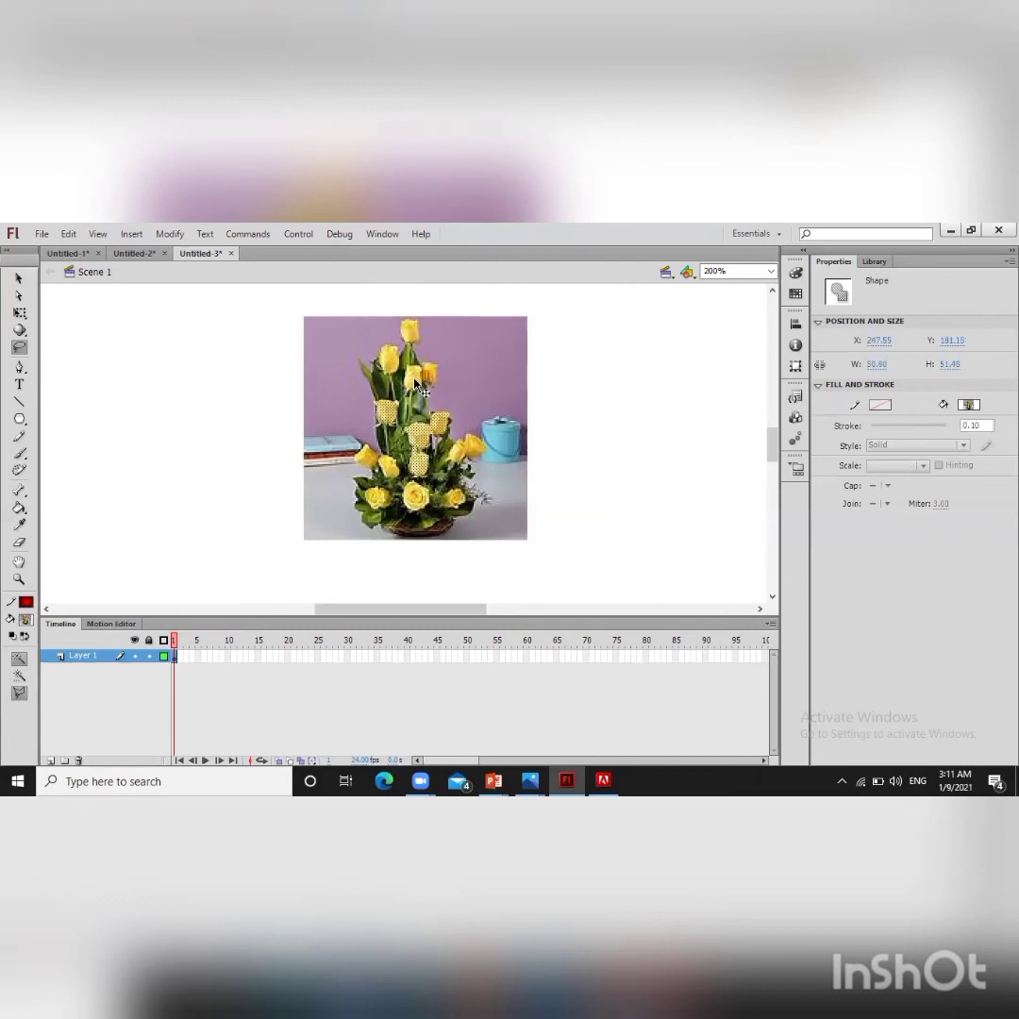
click(377, 469)
click(462, 495)
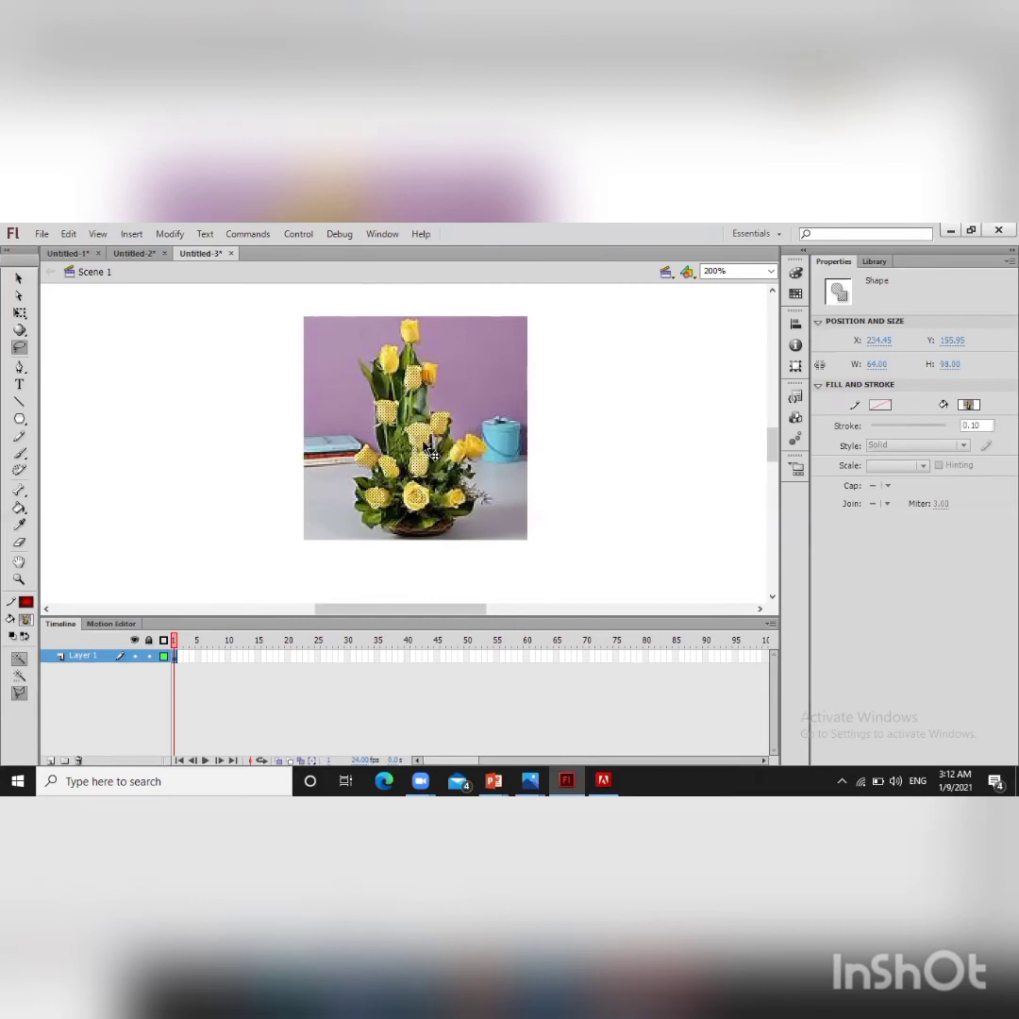
- Try moving the selected roses out beside the picture, repeat with the remaining yellow roses, and undo the second move
drag(430, 451, 682, 432)
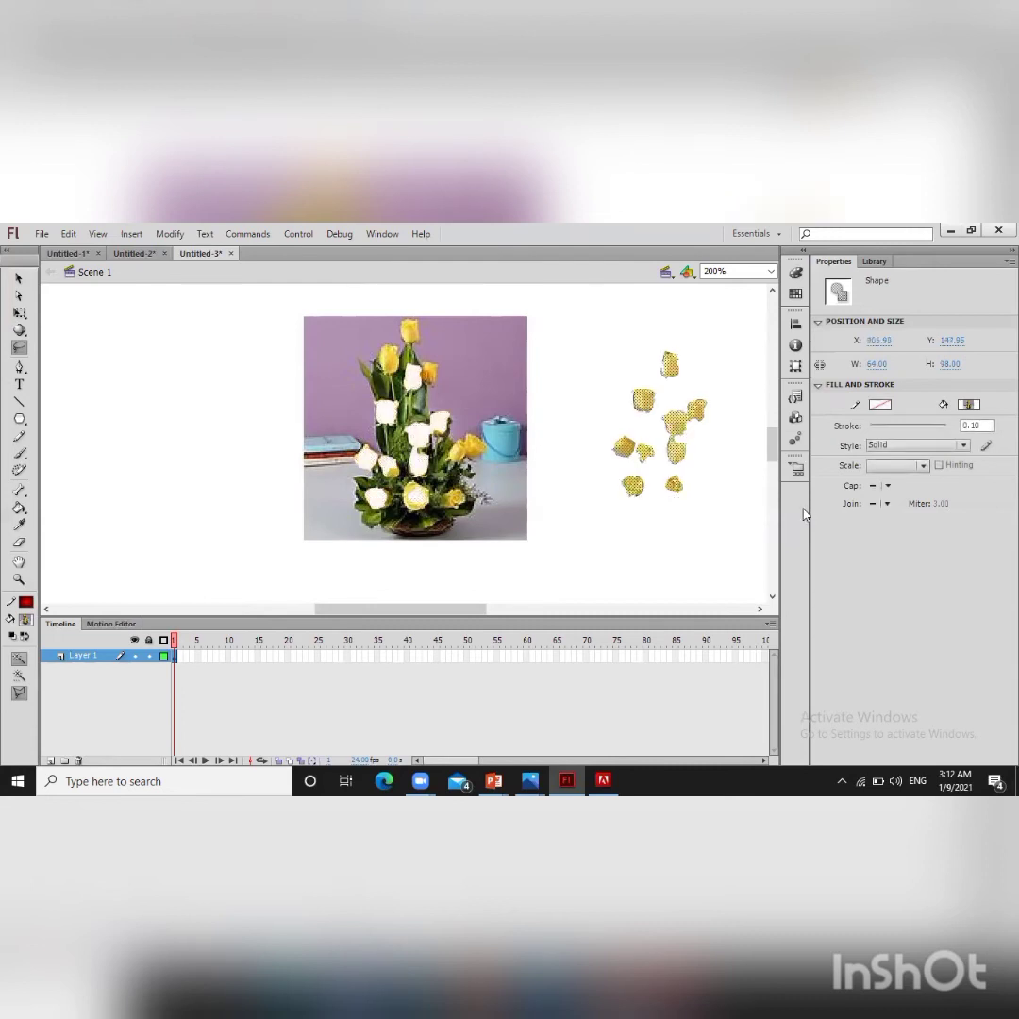
click(432, 374)
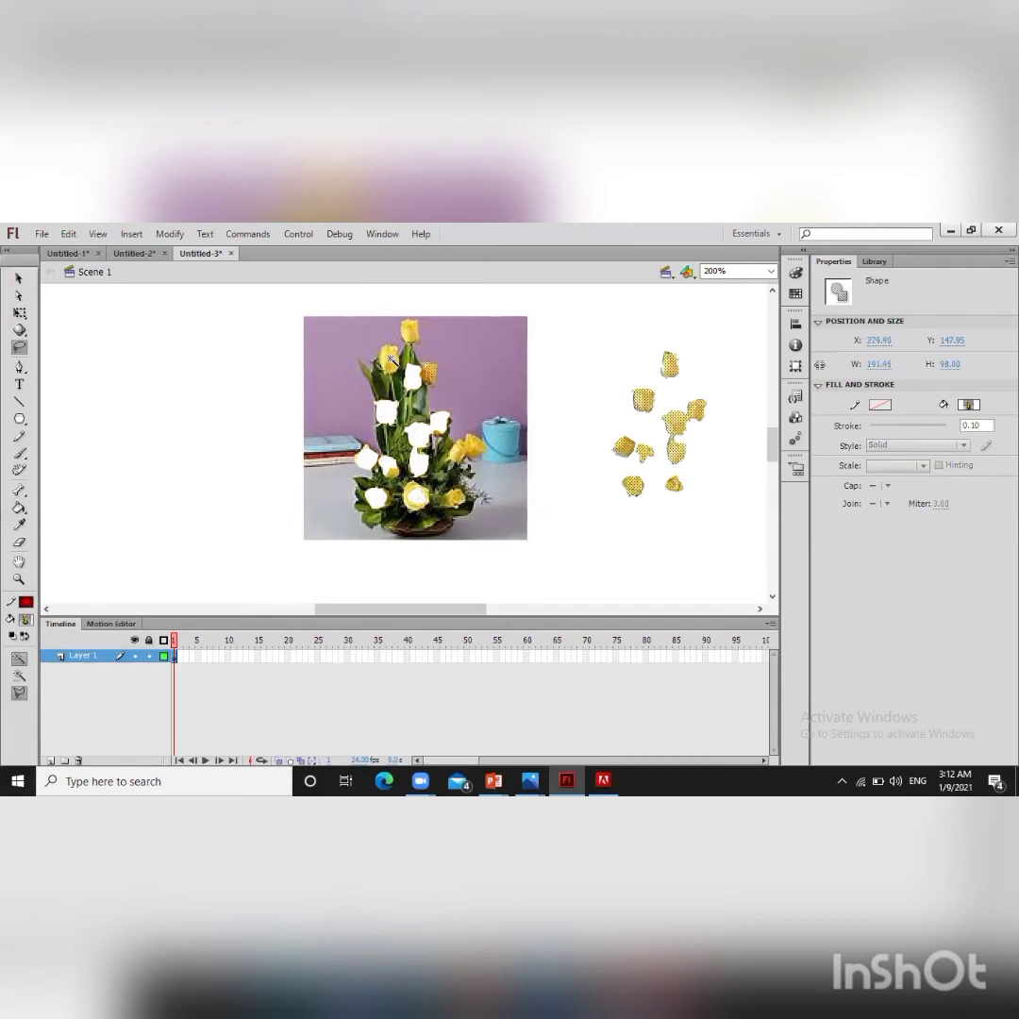
click(393, 357)
click(412, 334)
click(472, 446)
drag(625, 447, 647, 483)
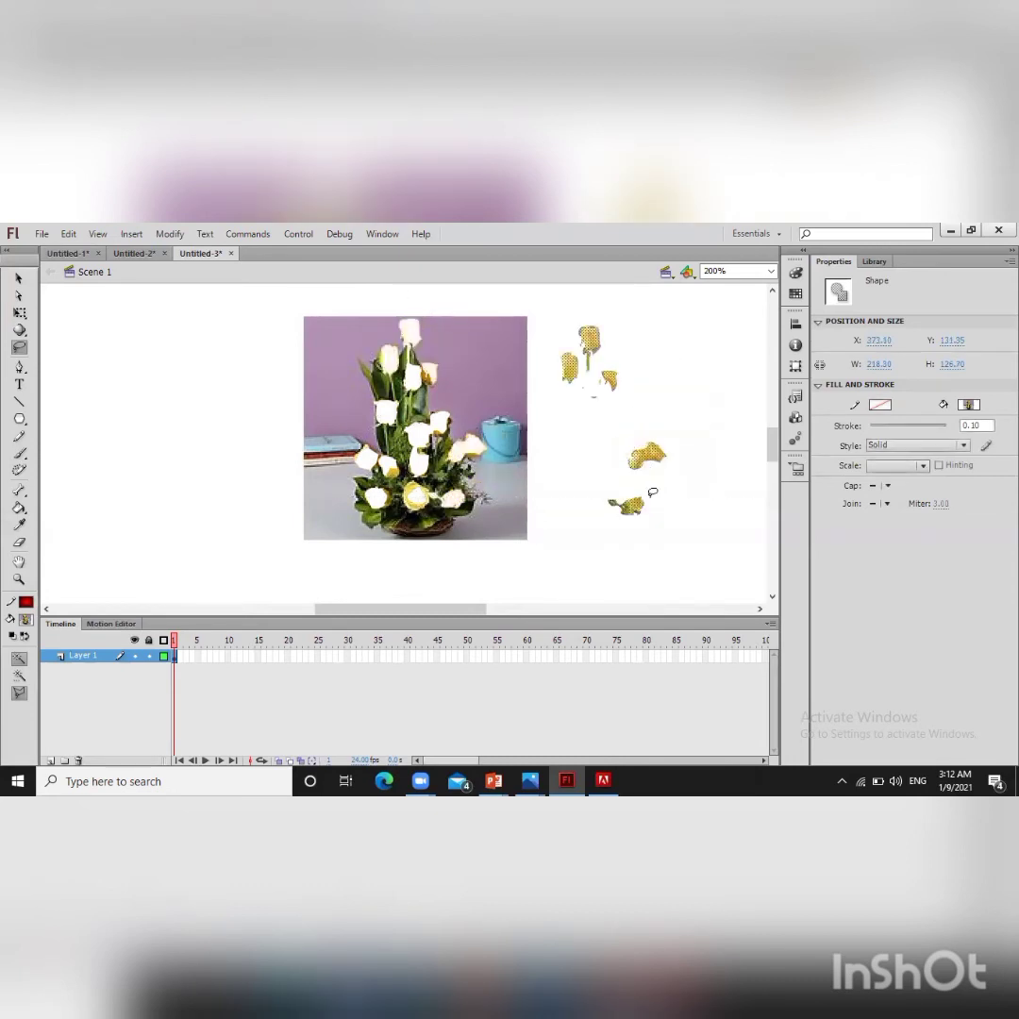
key(ctrl+z)
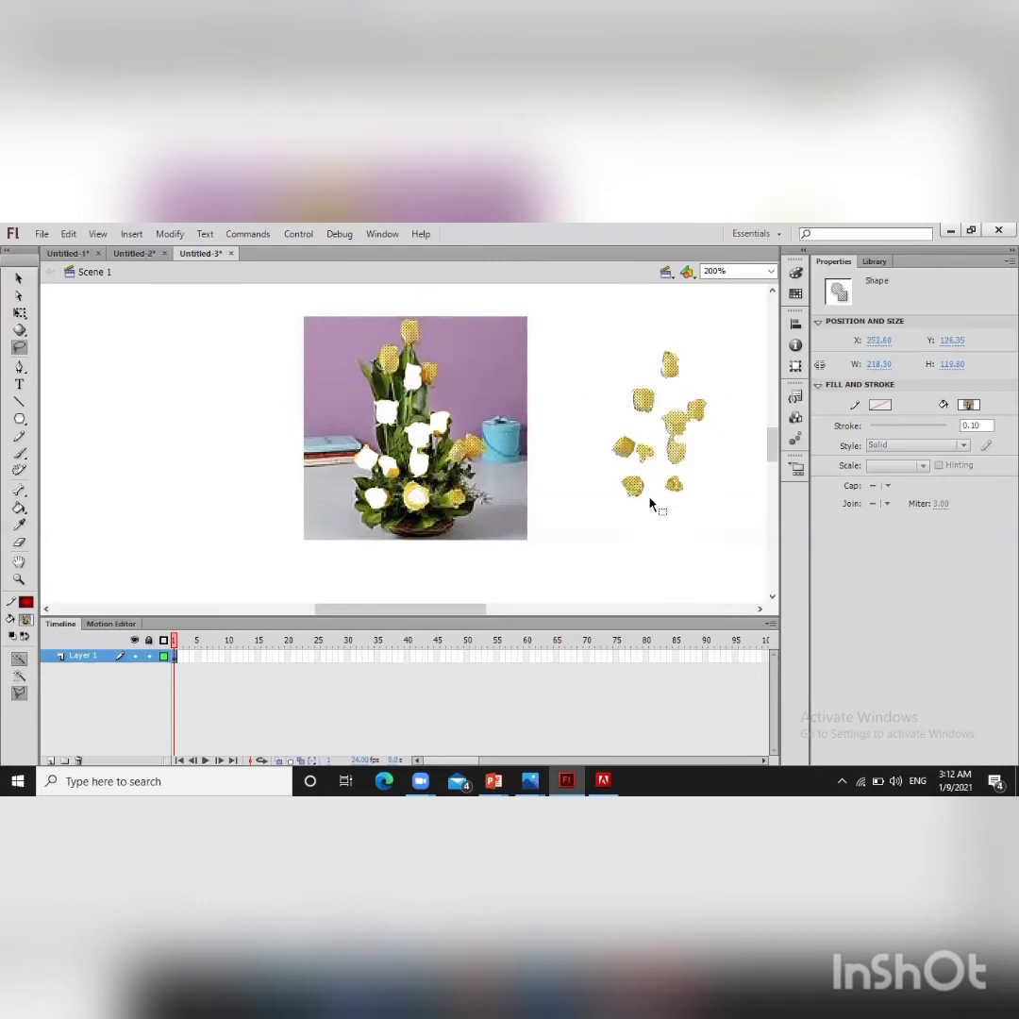
key(ctrl+z)
- Try a green fill on the selected rose pieces, and undo back to the roses in place within the picture
click(969, 405)
click(873, 451)
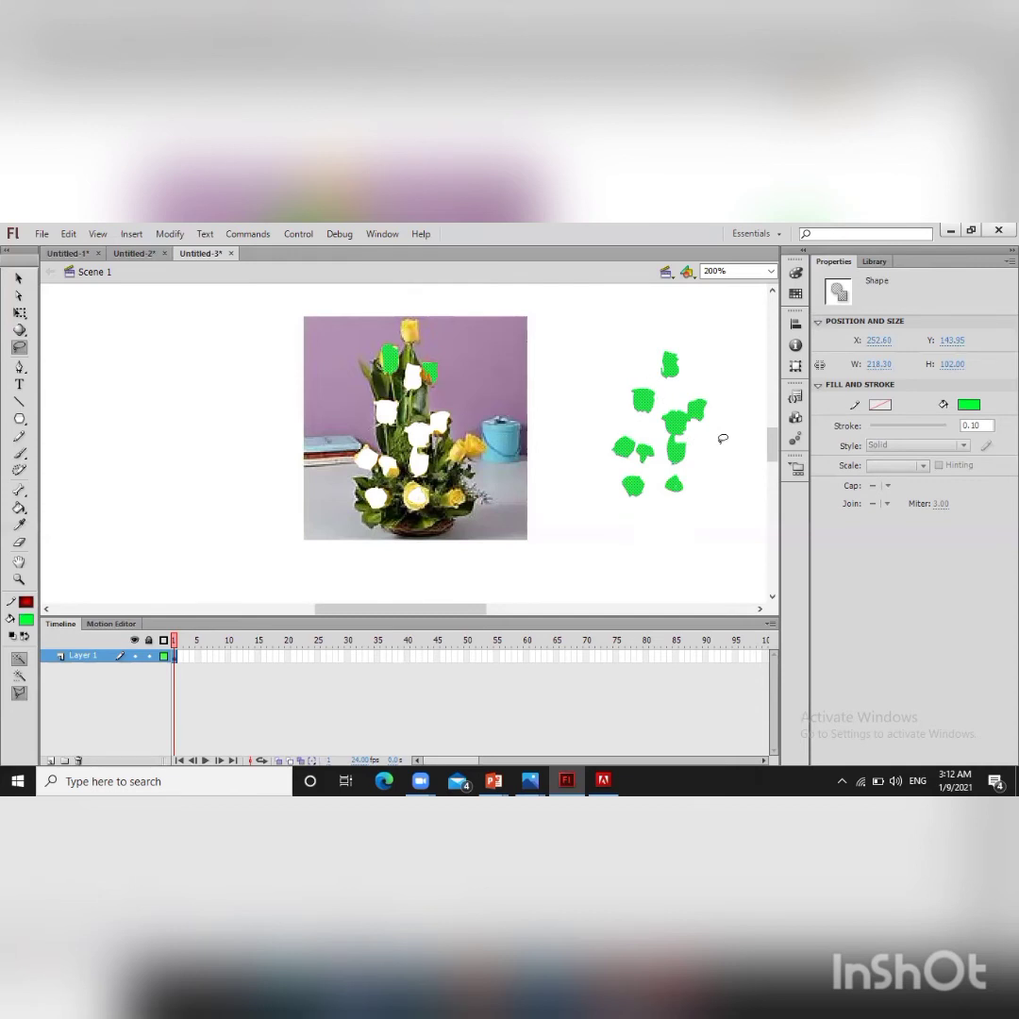
key(ctrl+z)
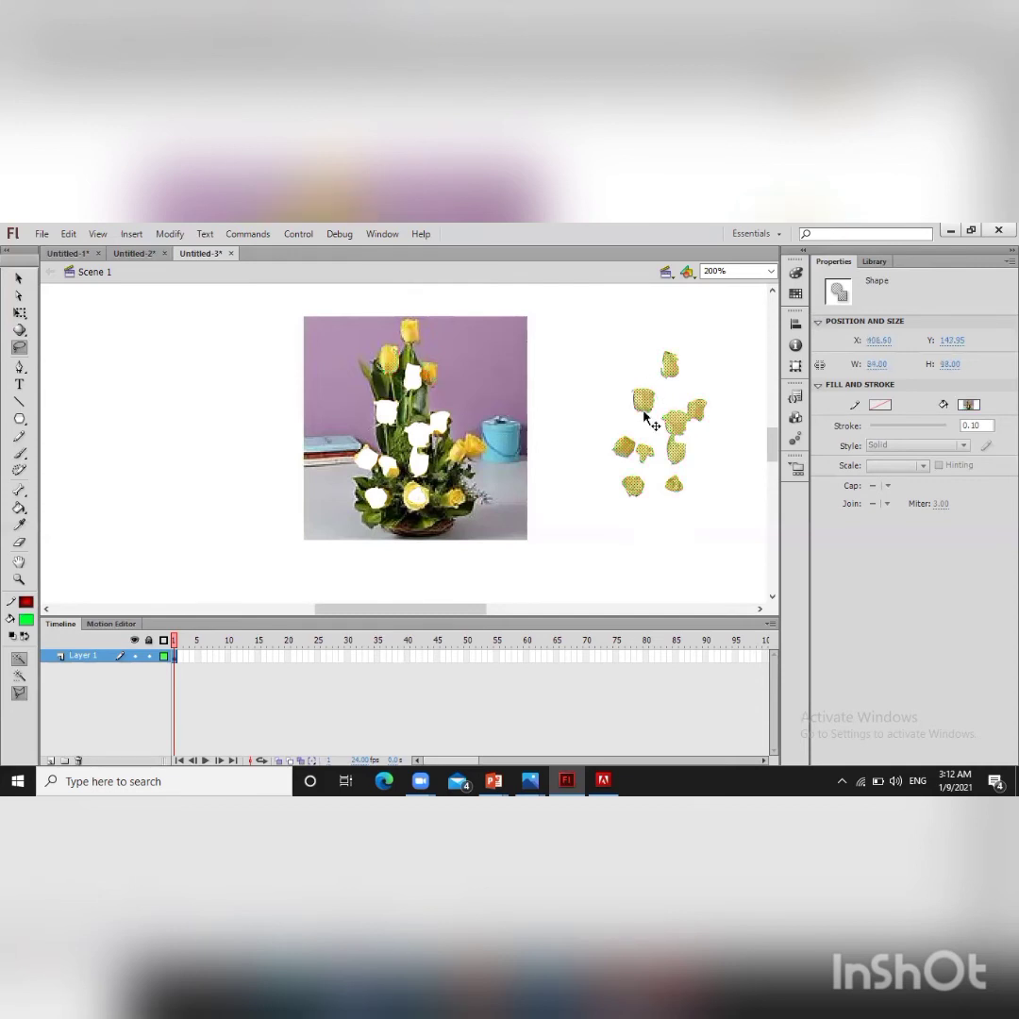
key(ctrl+z)
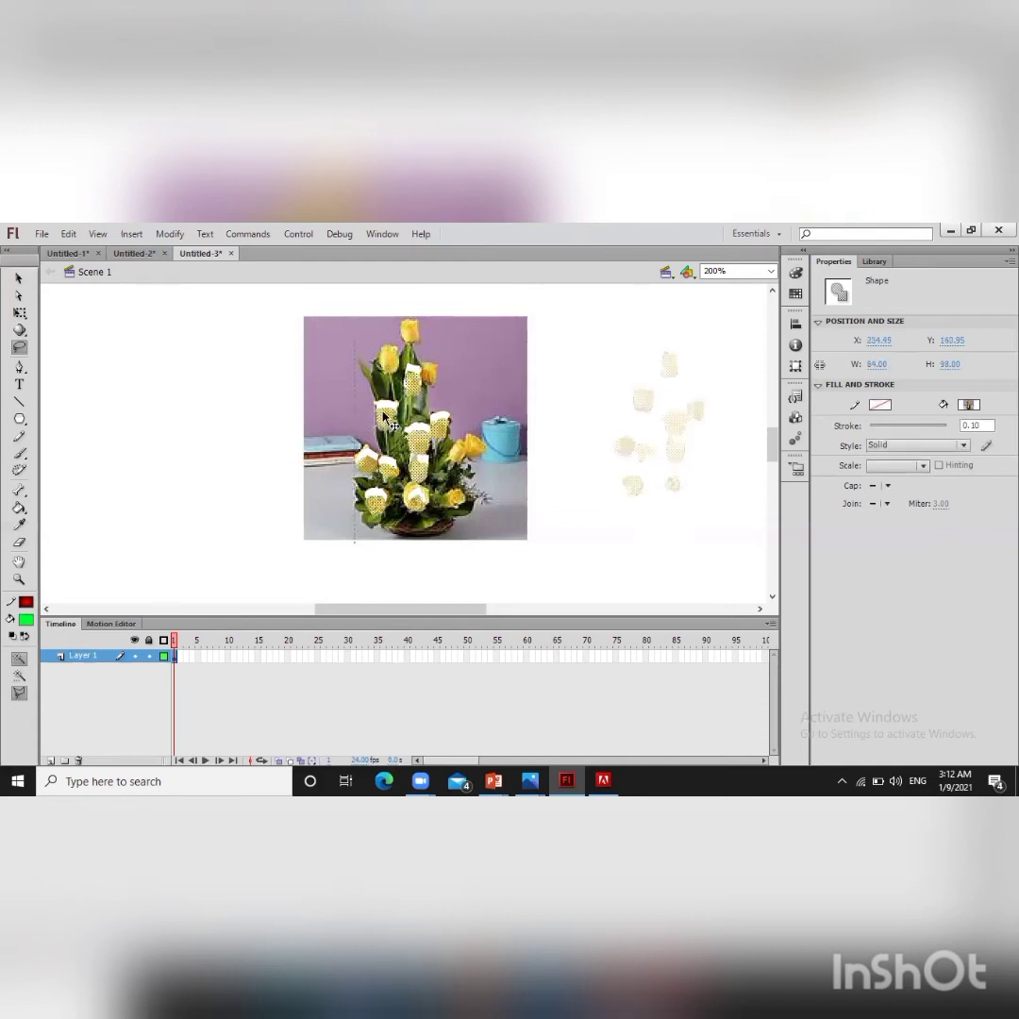
key(ctrl+z)
drag(381, 411, 382, 413)
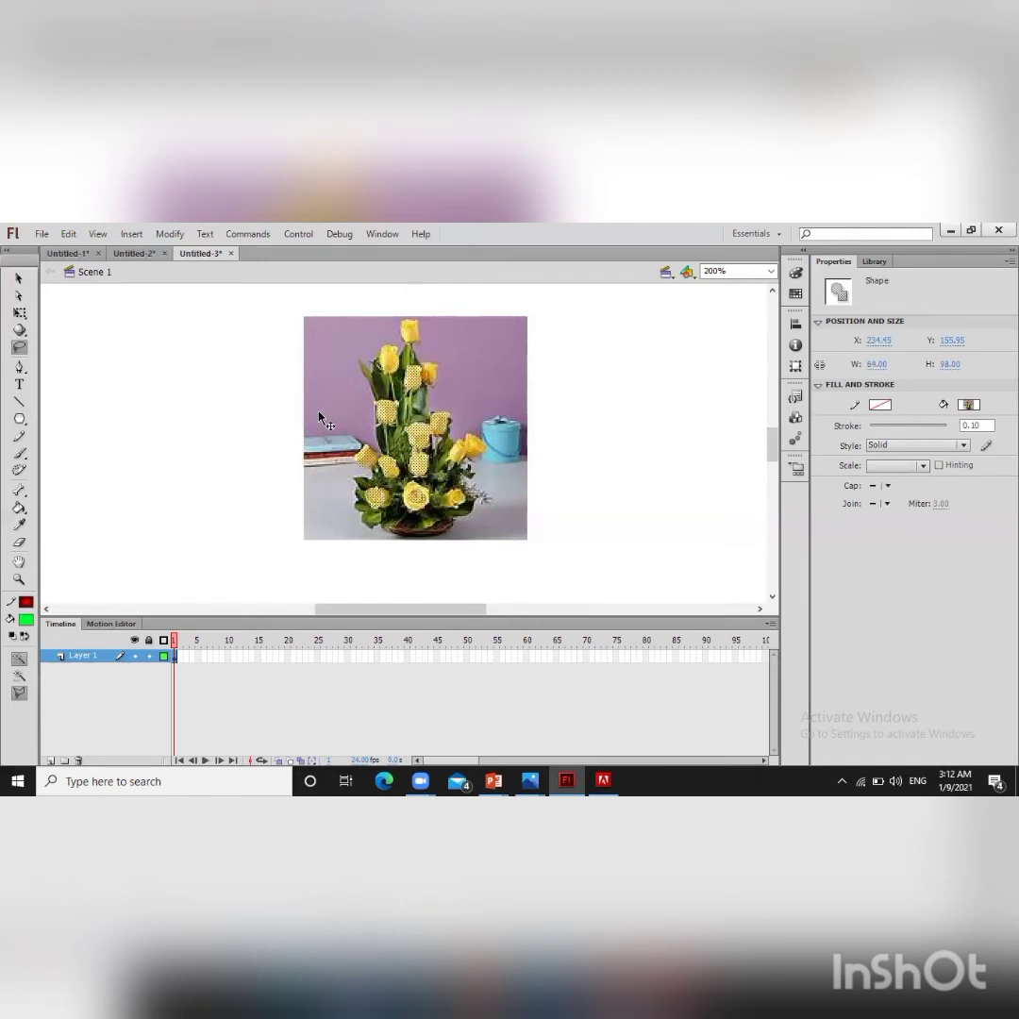
- Create a new ActionScript 3.0 document and draw a rectangle about 185 by 115 px with a green fill
key(ctrl+n)
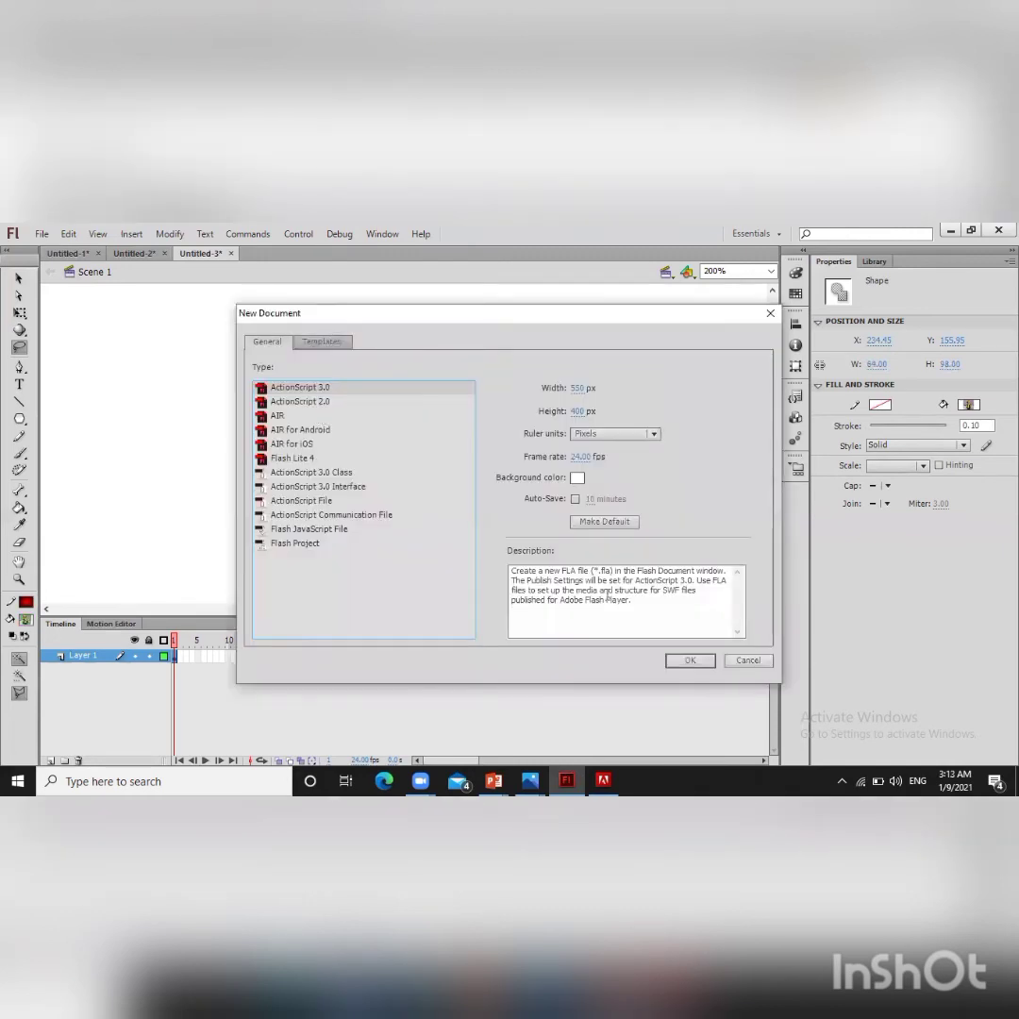
click(689, 663)
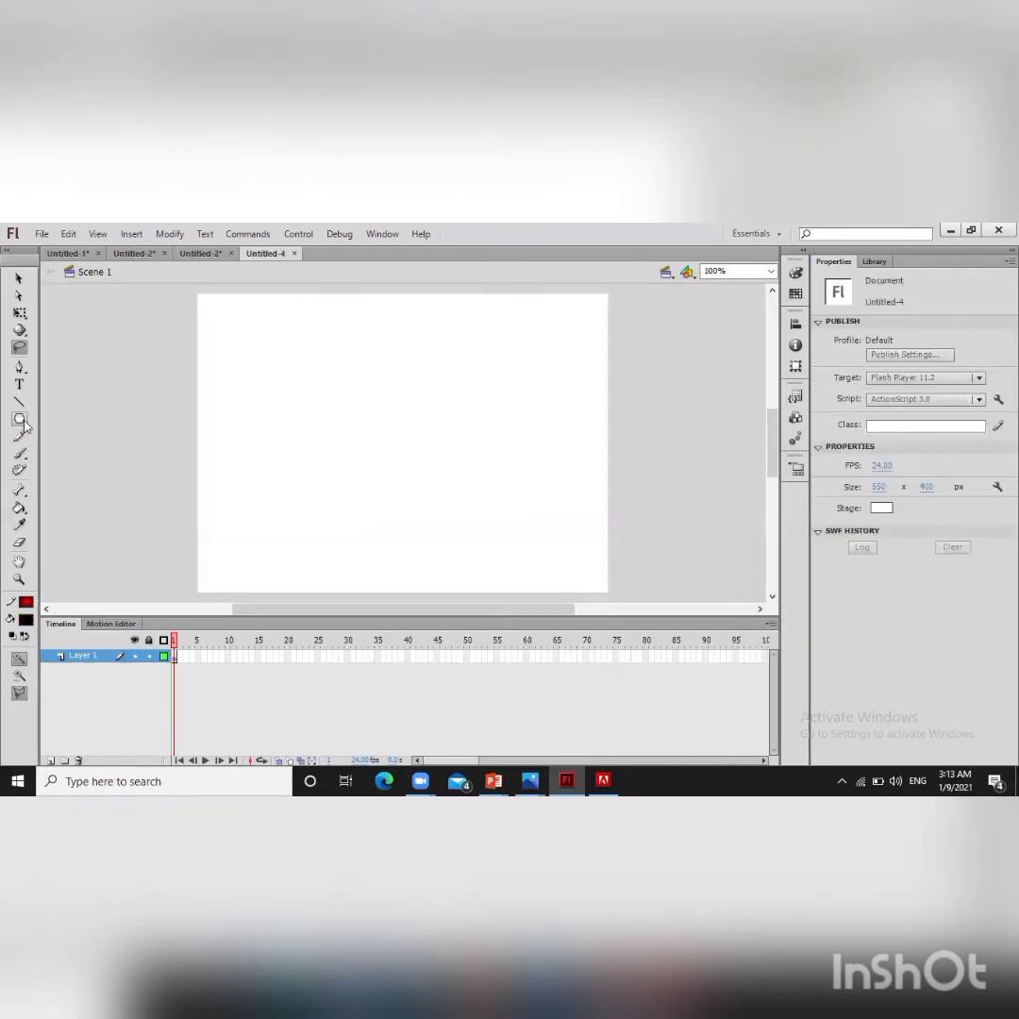
click(20, 421)
click(22, 424)
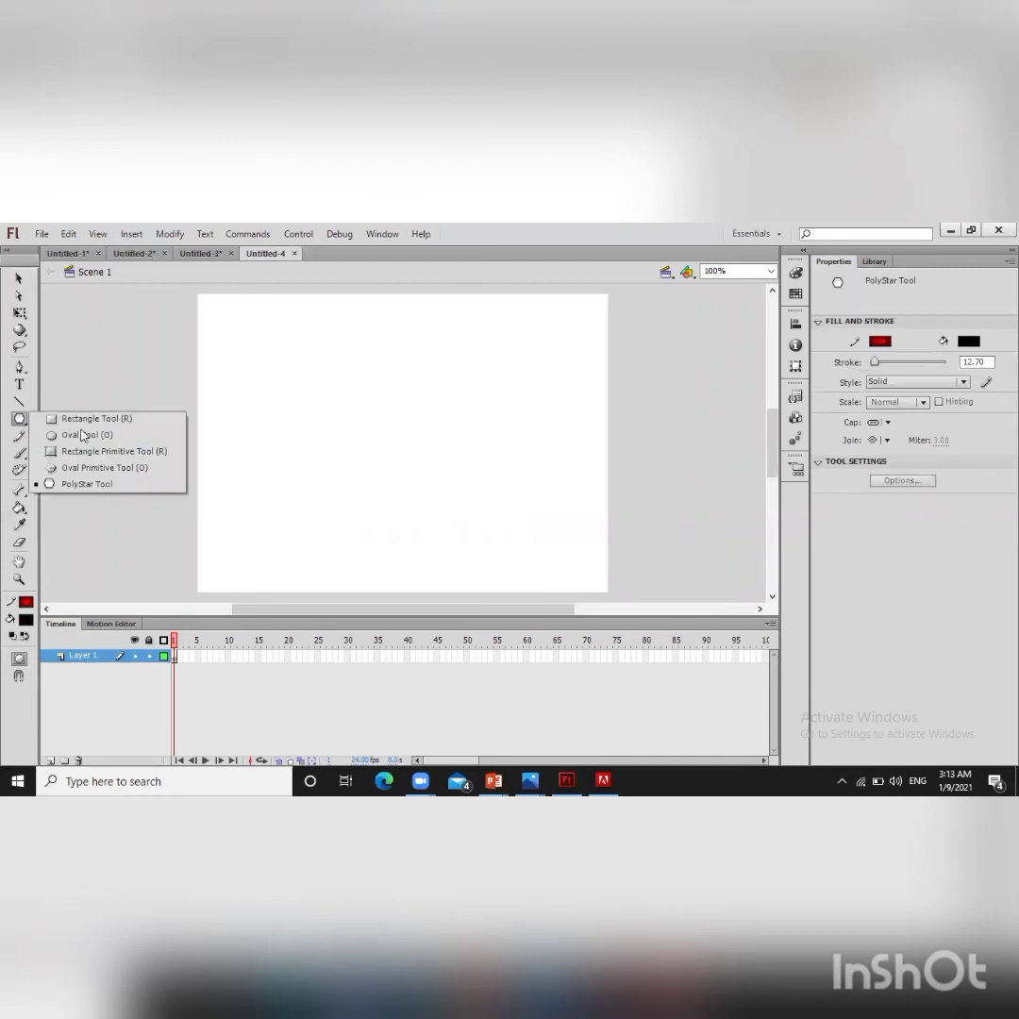
click(96, 418)
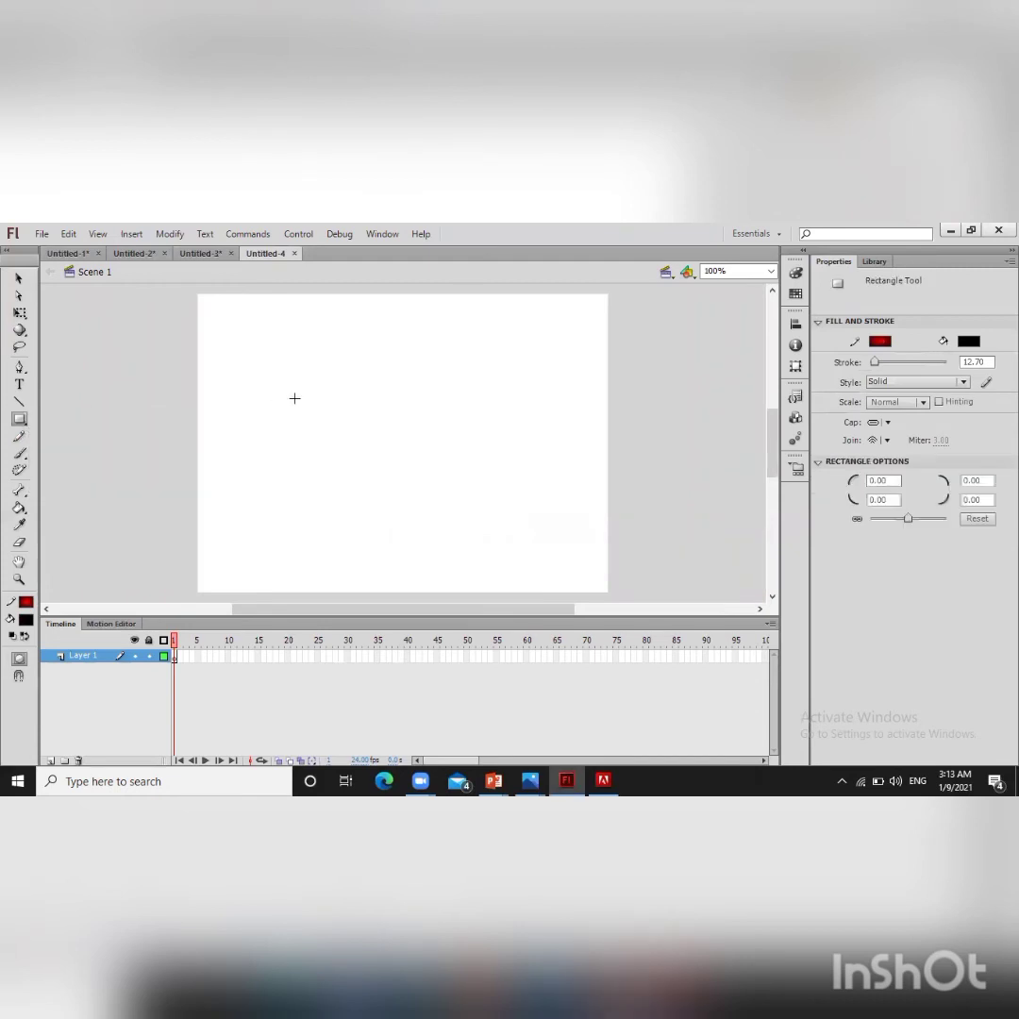
drag(302, 395, 438, 477)
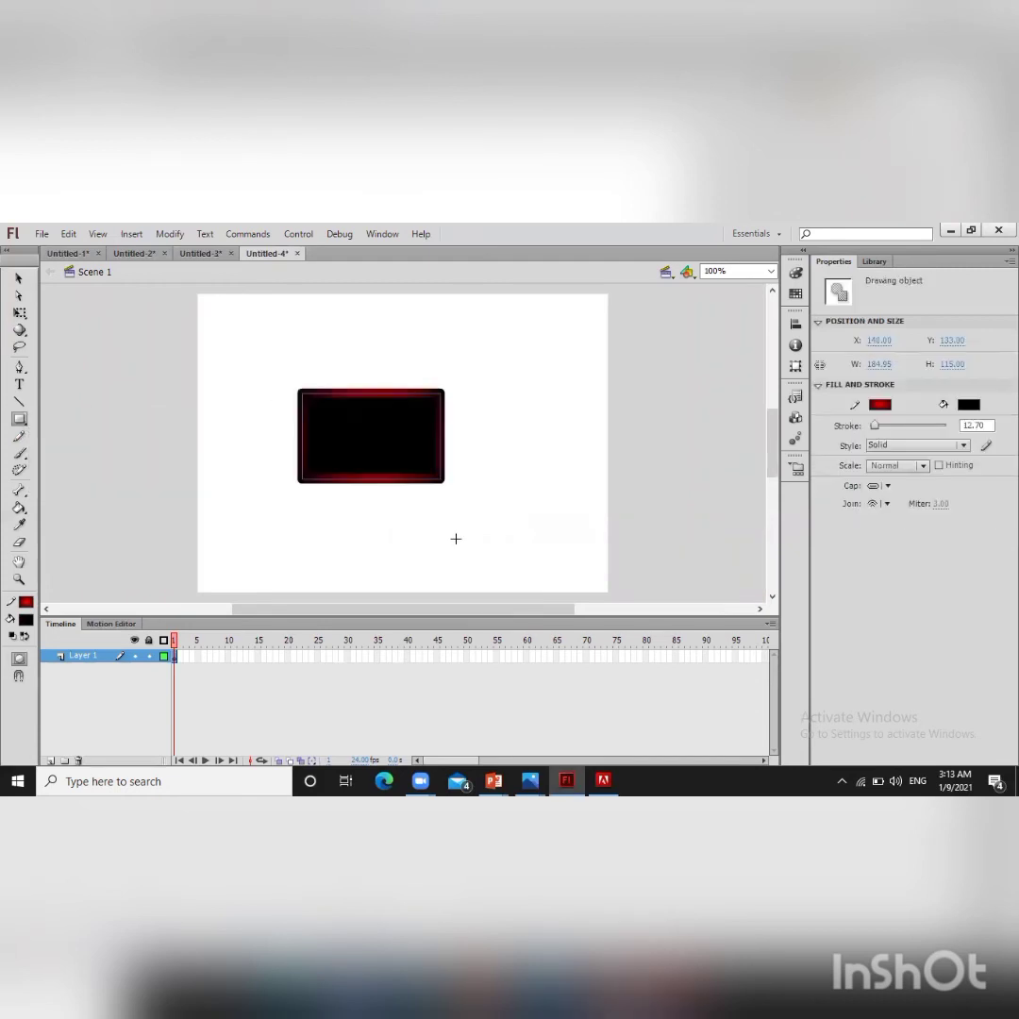
click(968, 404)
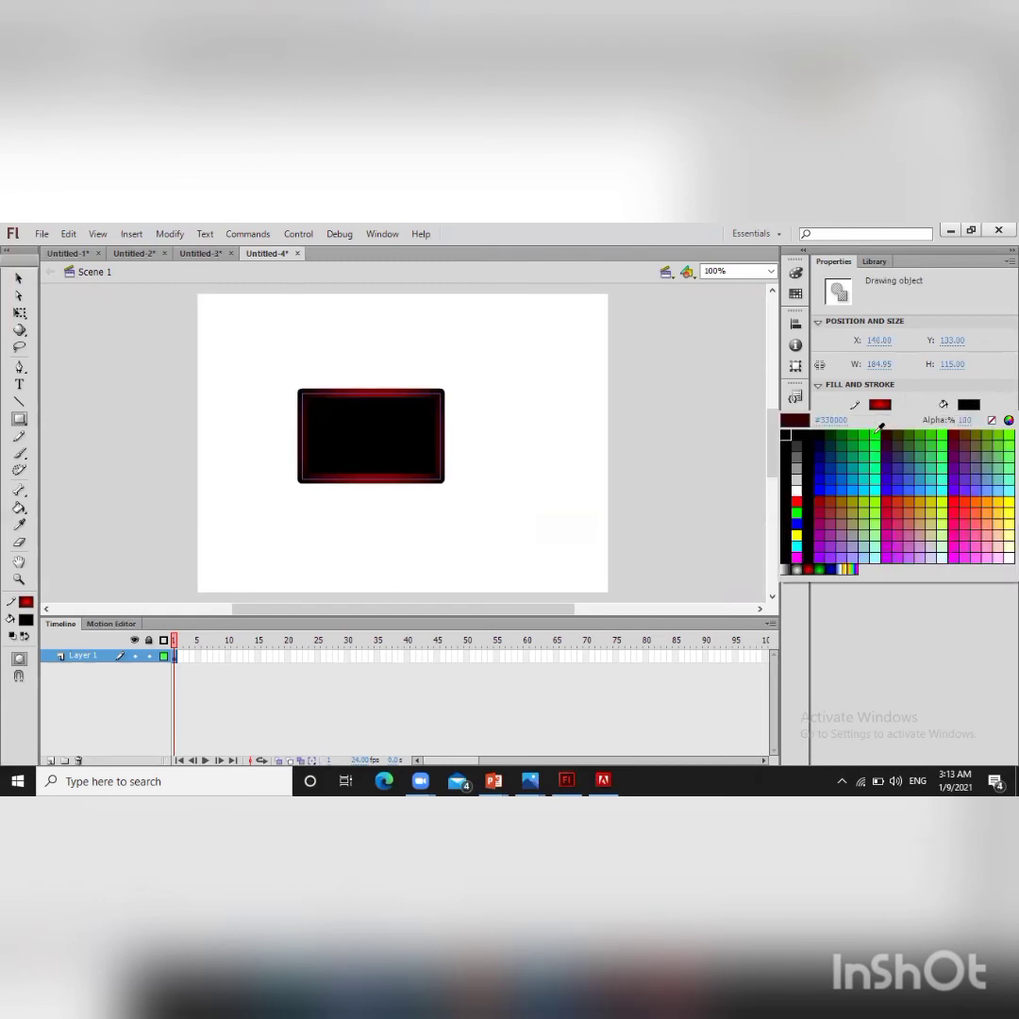
click(798, 457)
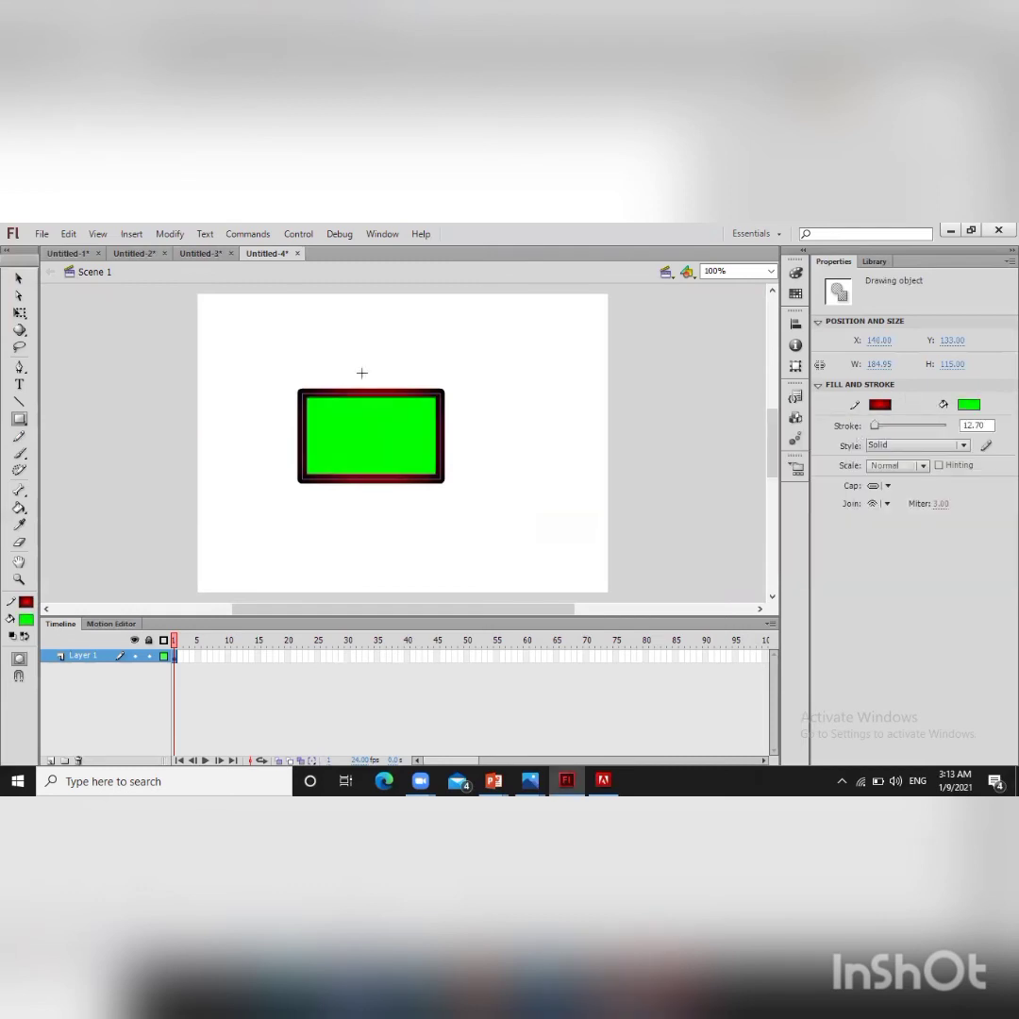
- Pull the rectangle's four corner points outward with the Subselection tool, enlarging the shape to about 307 by 229 px
click(18, 278)
click(20, 297)
click(18, 281)
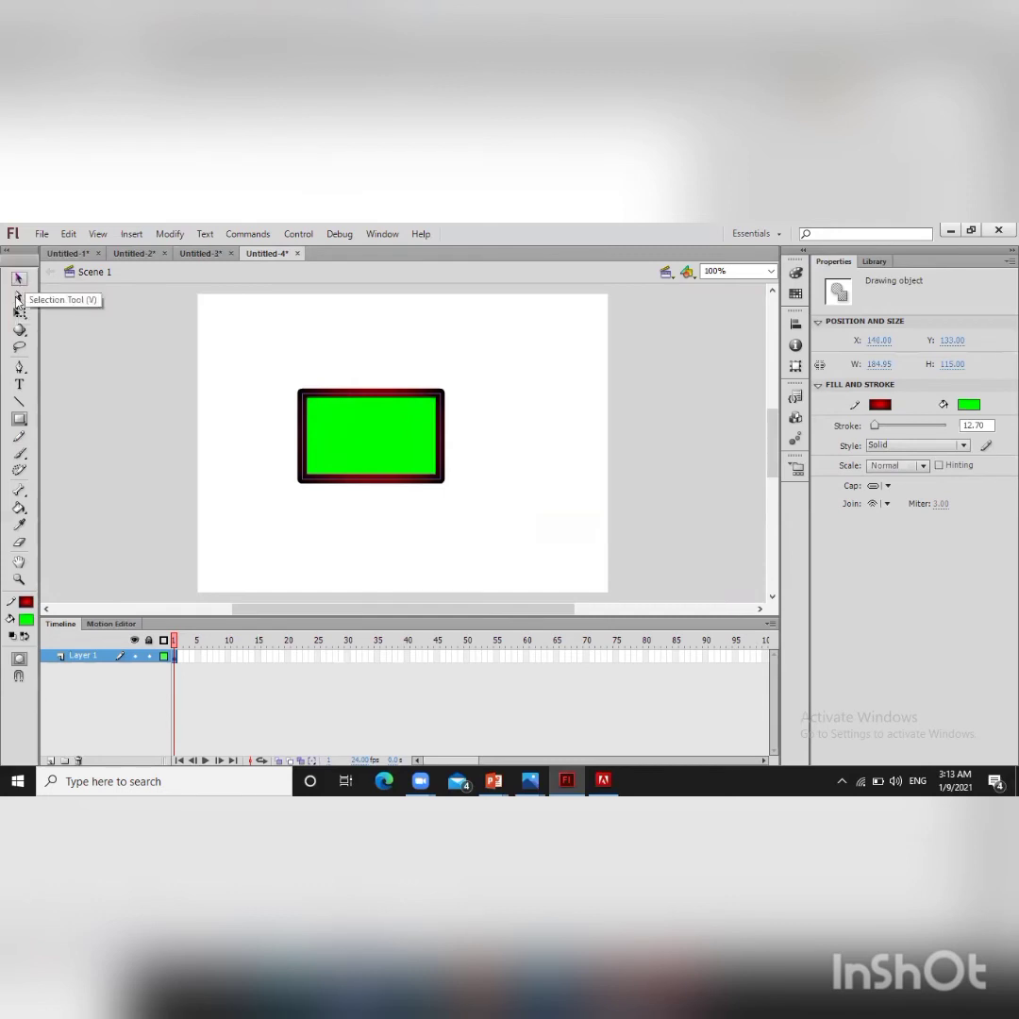
click(18, 297)
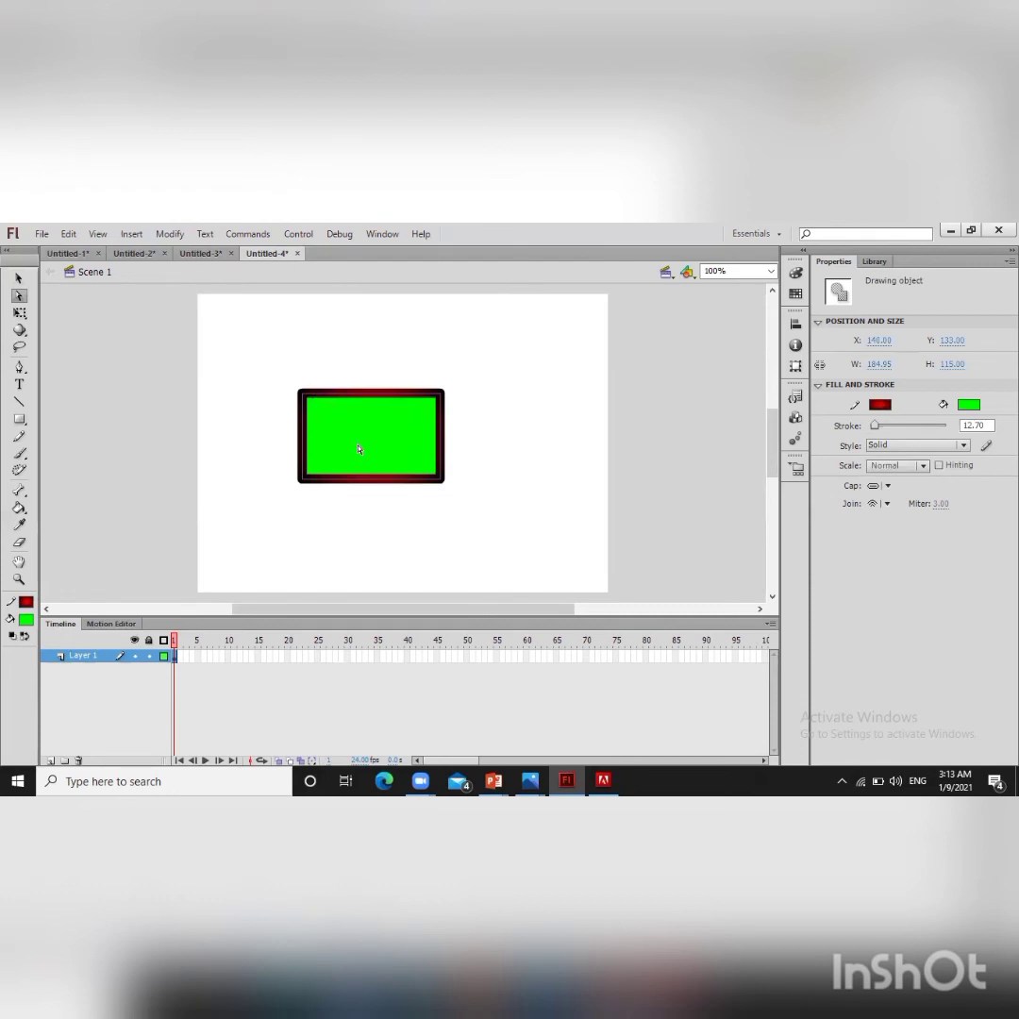
click(347, 395)
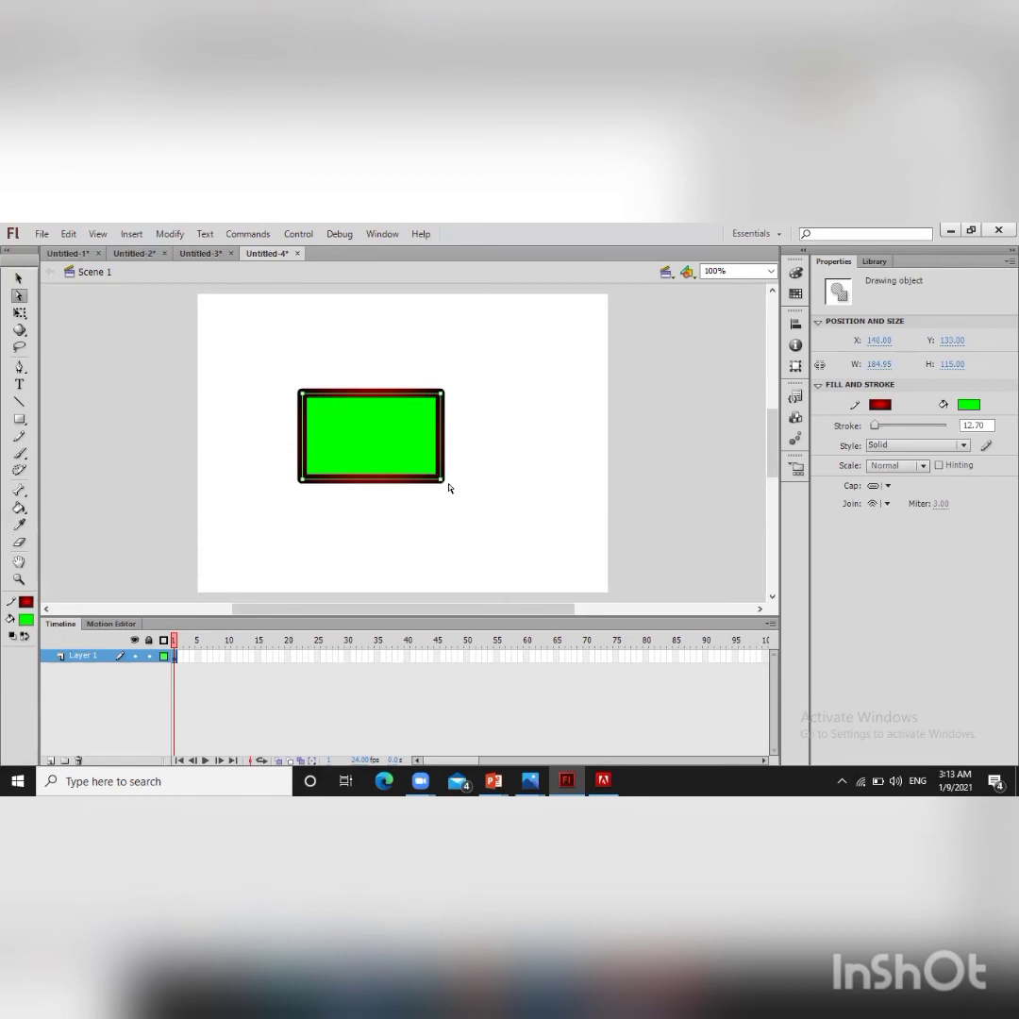
drag(449, 488, 487, 530)
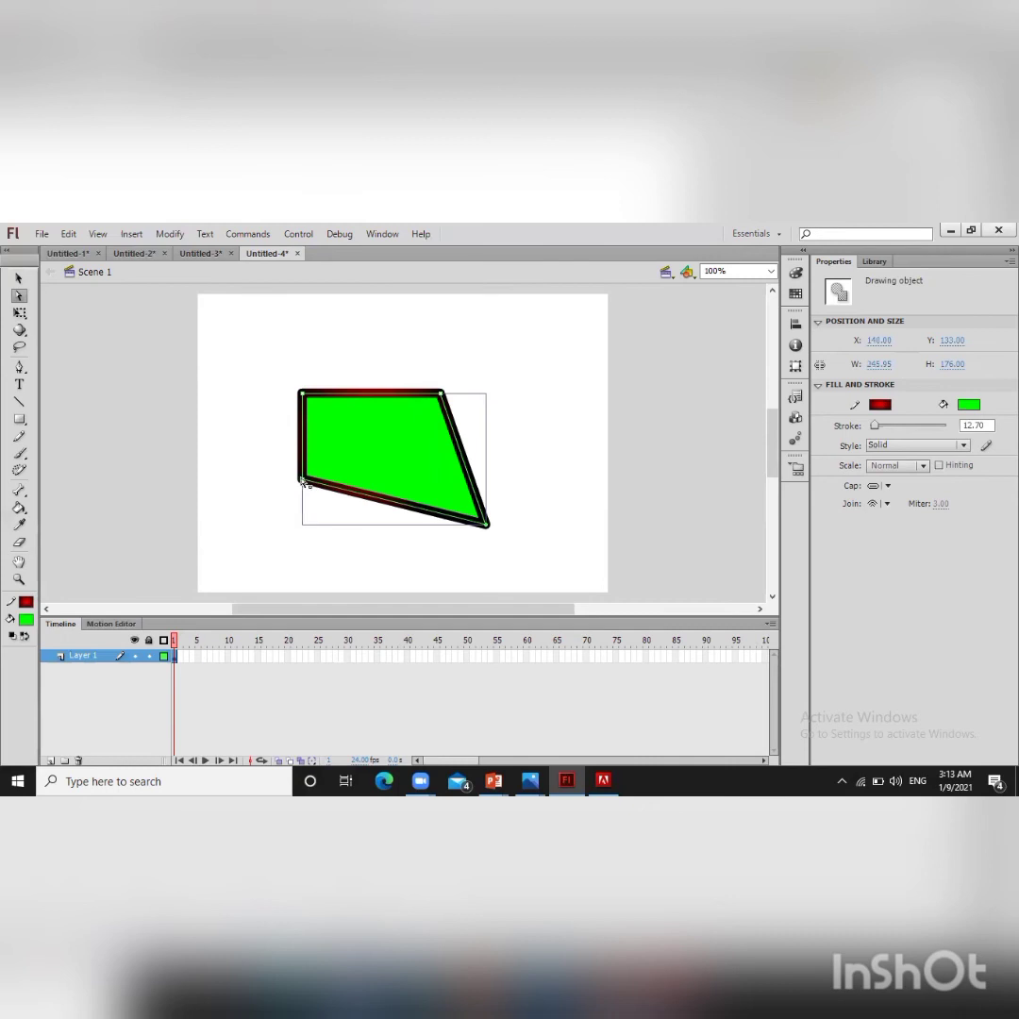
drag(303, 483, 256, 526)
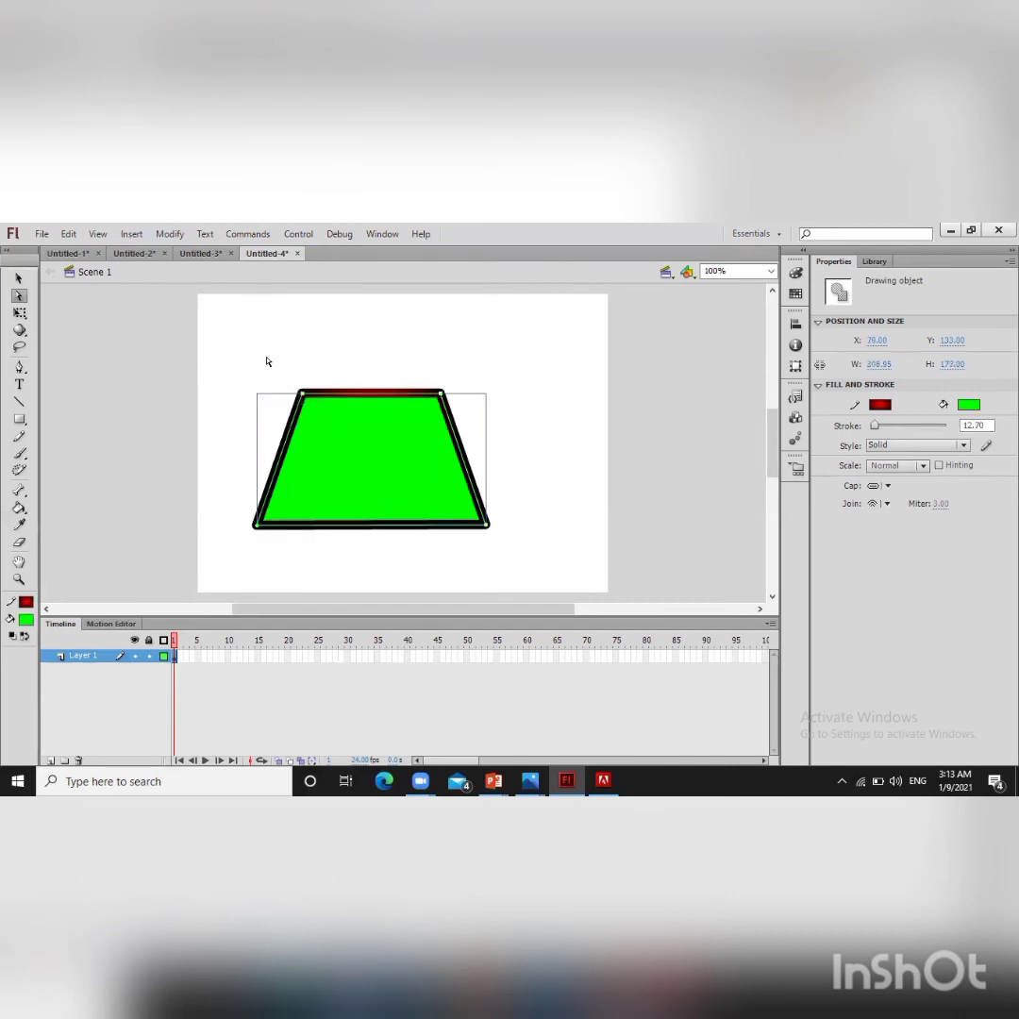
drag(302, 393, 266, 358)
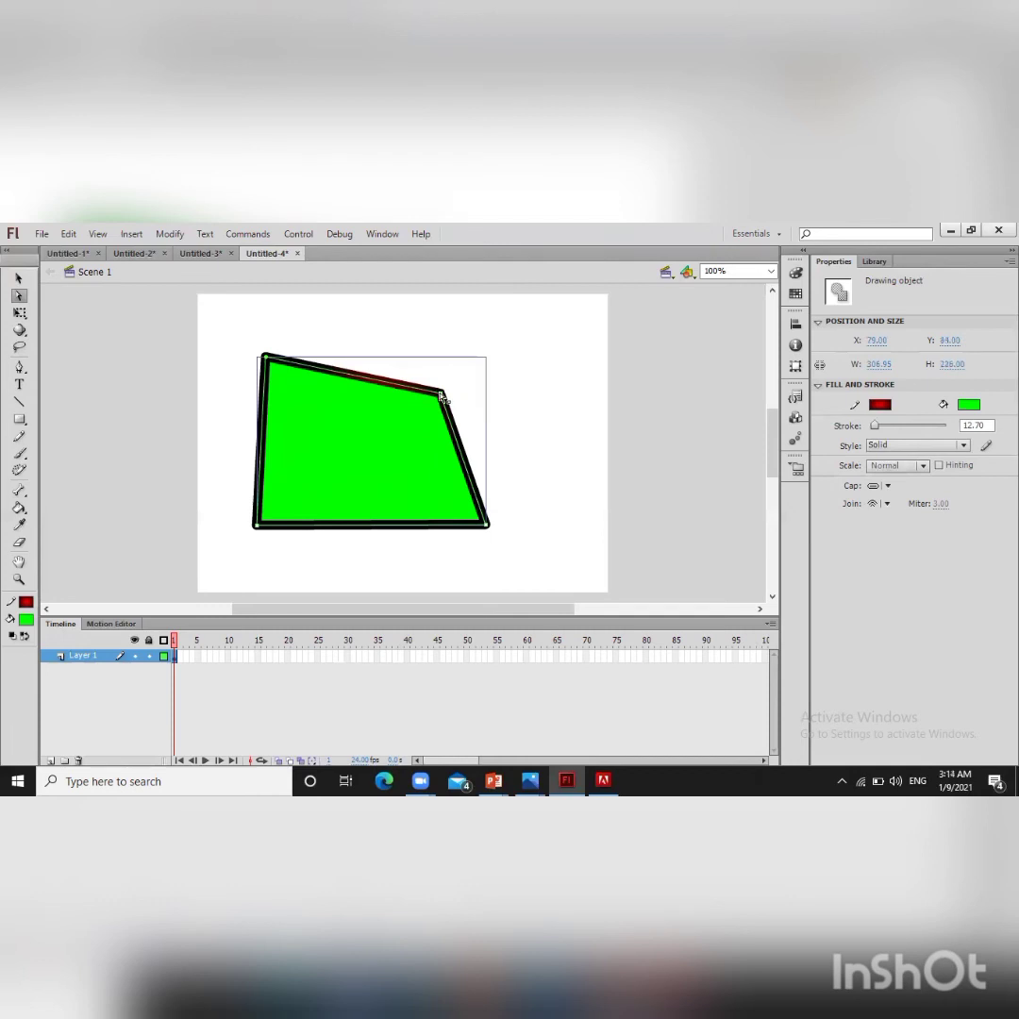
drag(441, 397, 477, 354)
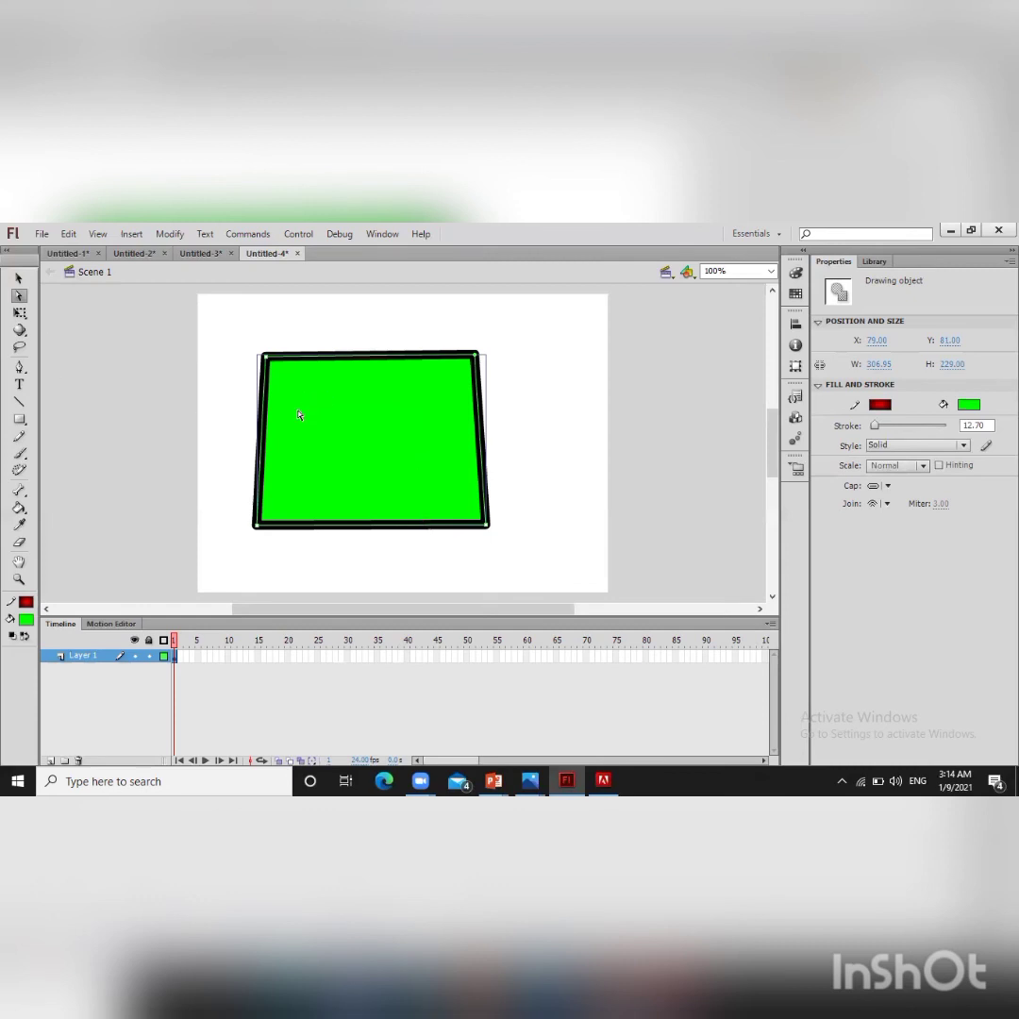
- Add anchor points along the green shape's outline: two on the top edge, three on each side and four on the bottom edge
click(20, 368)
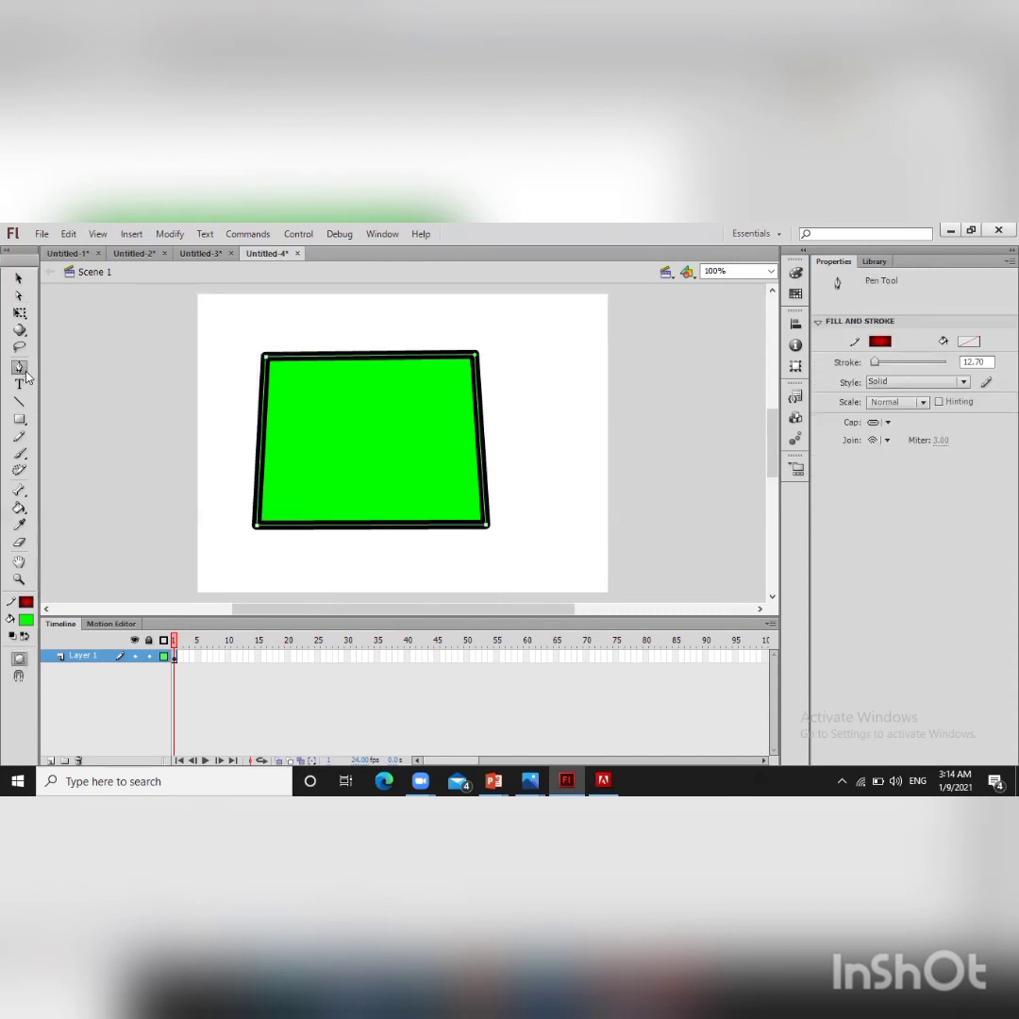
click(19, 367)
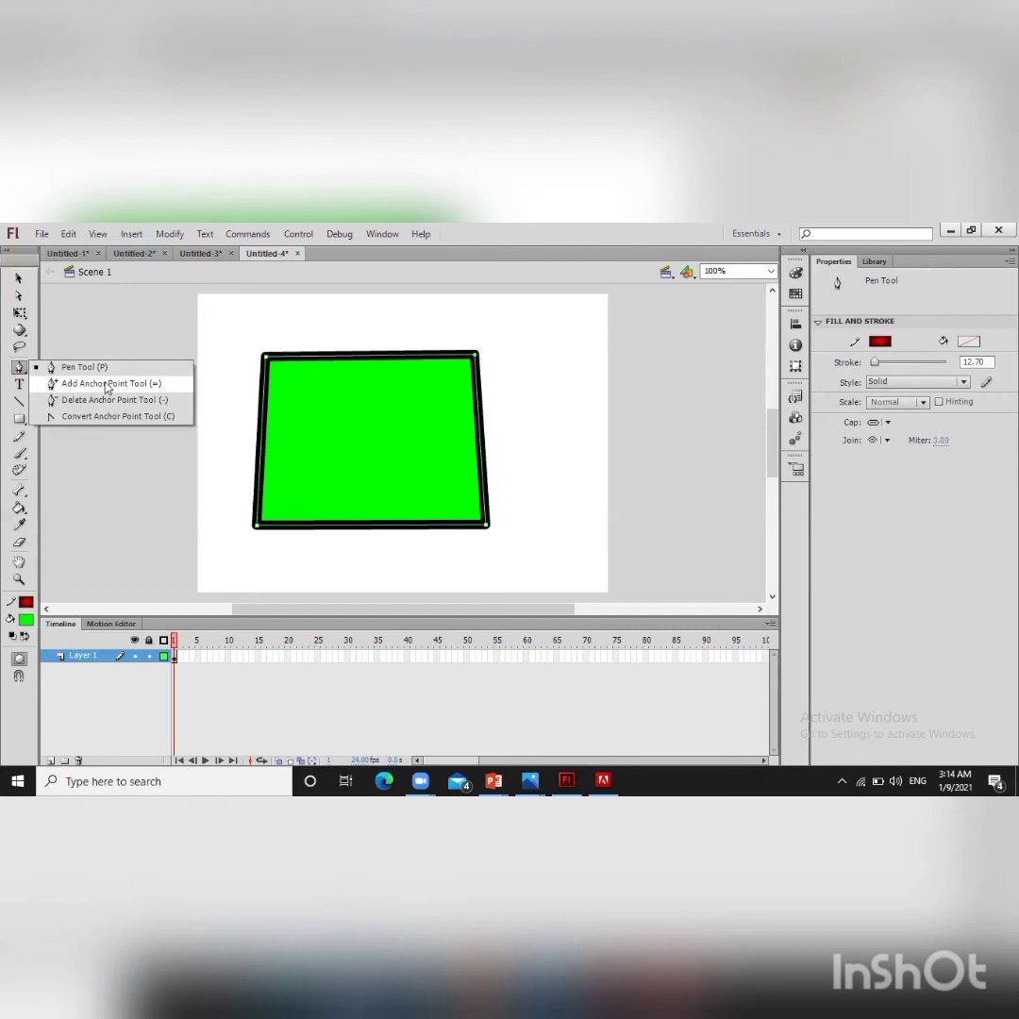
click(106, 386)
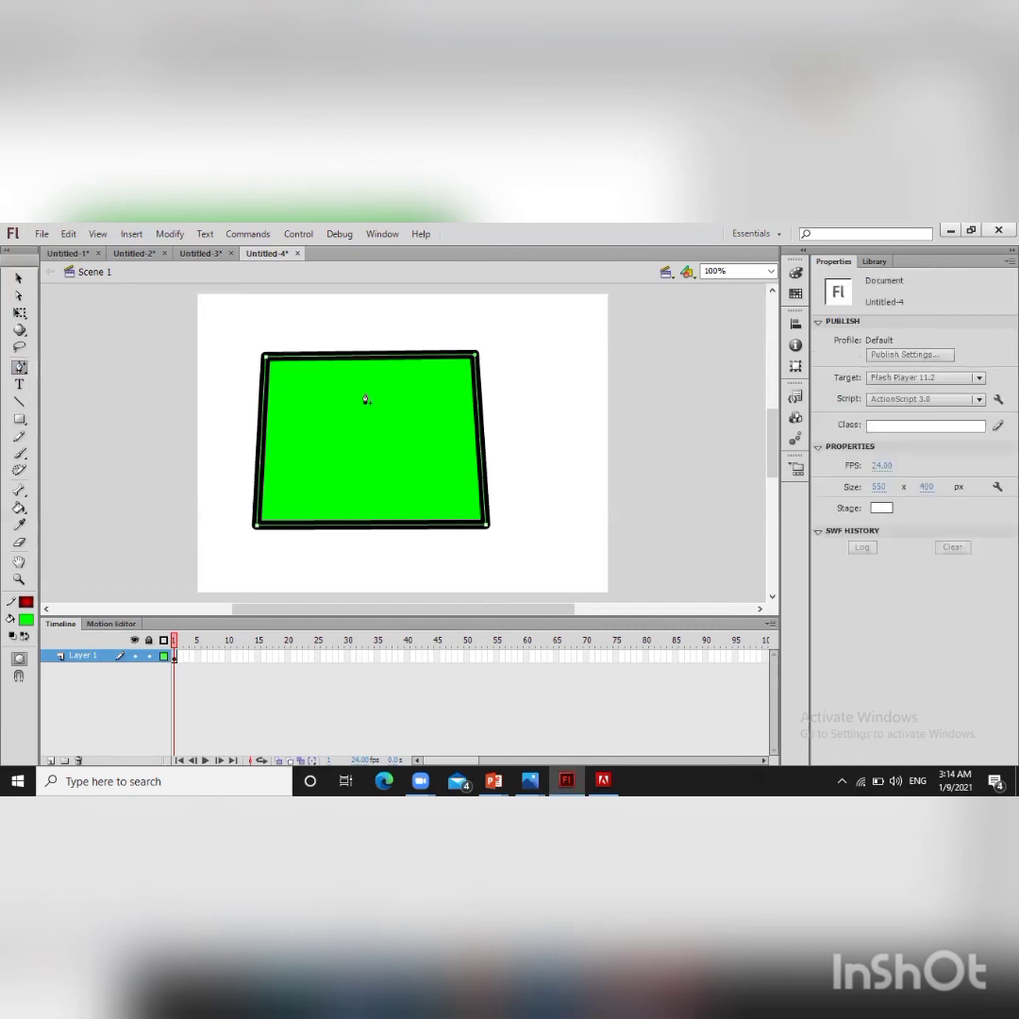
click(330, 358)
click(481, 447)
click(327, 526)
click(259, 456)
click(263, 407)
click(484, 495)
click(480, 445)
click(293, 525)
click(357, 525)
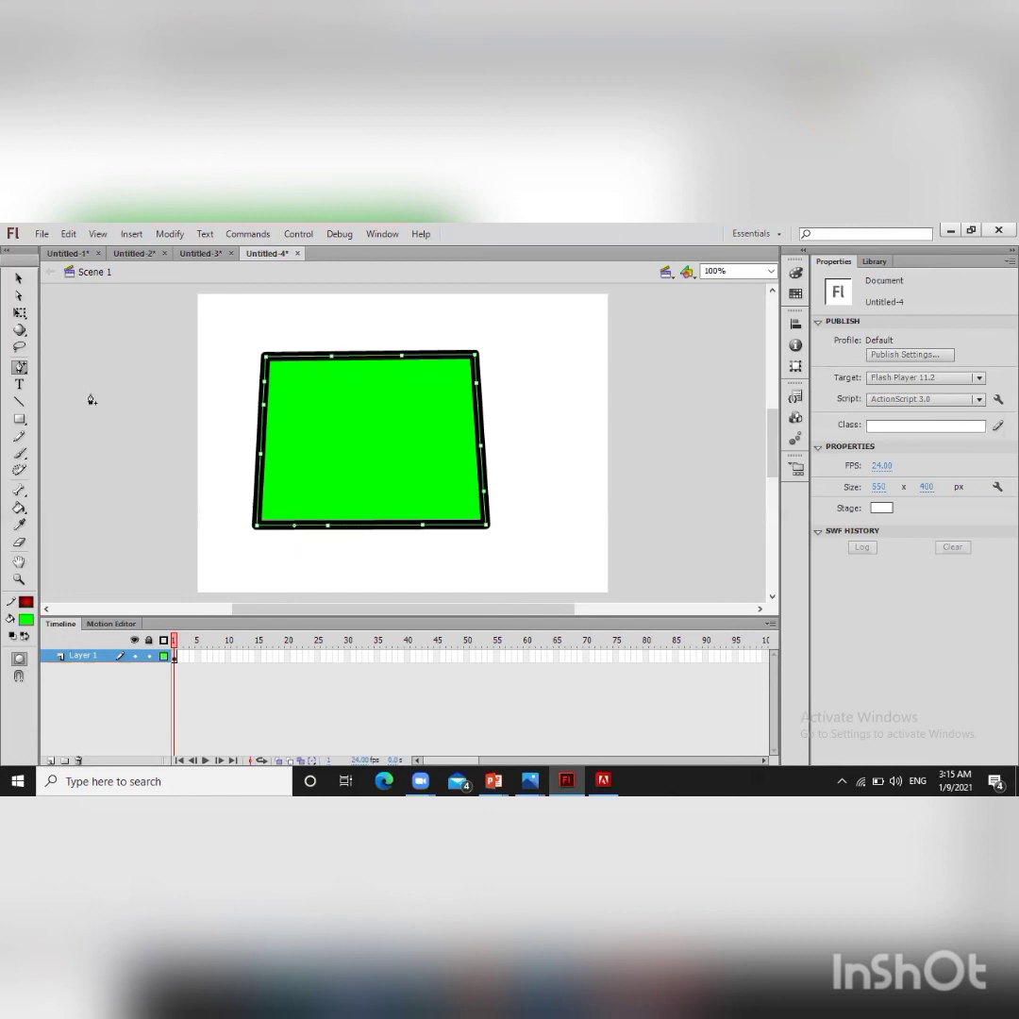
click(21, 368)
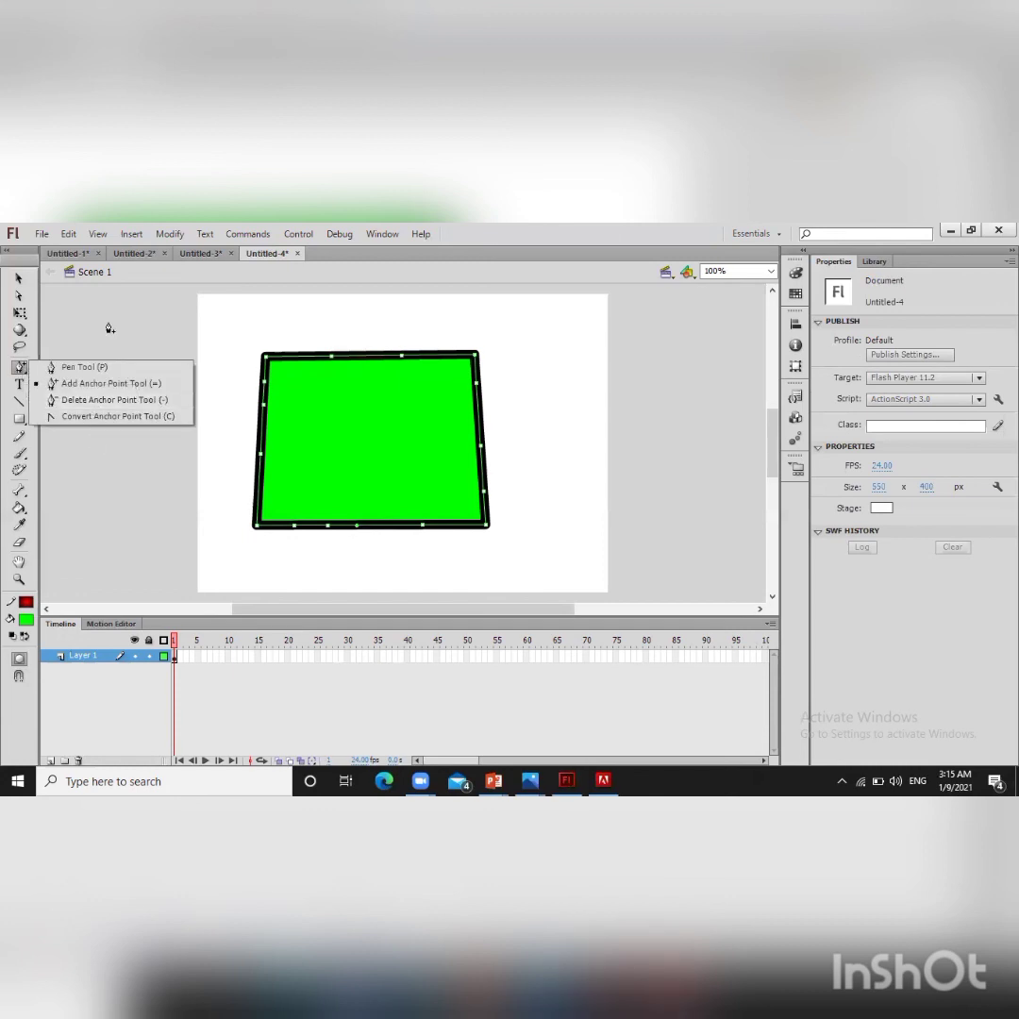
click(14, 261)
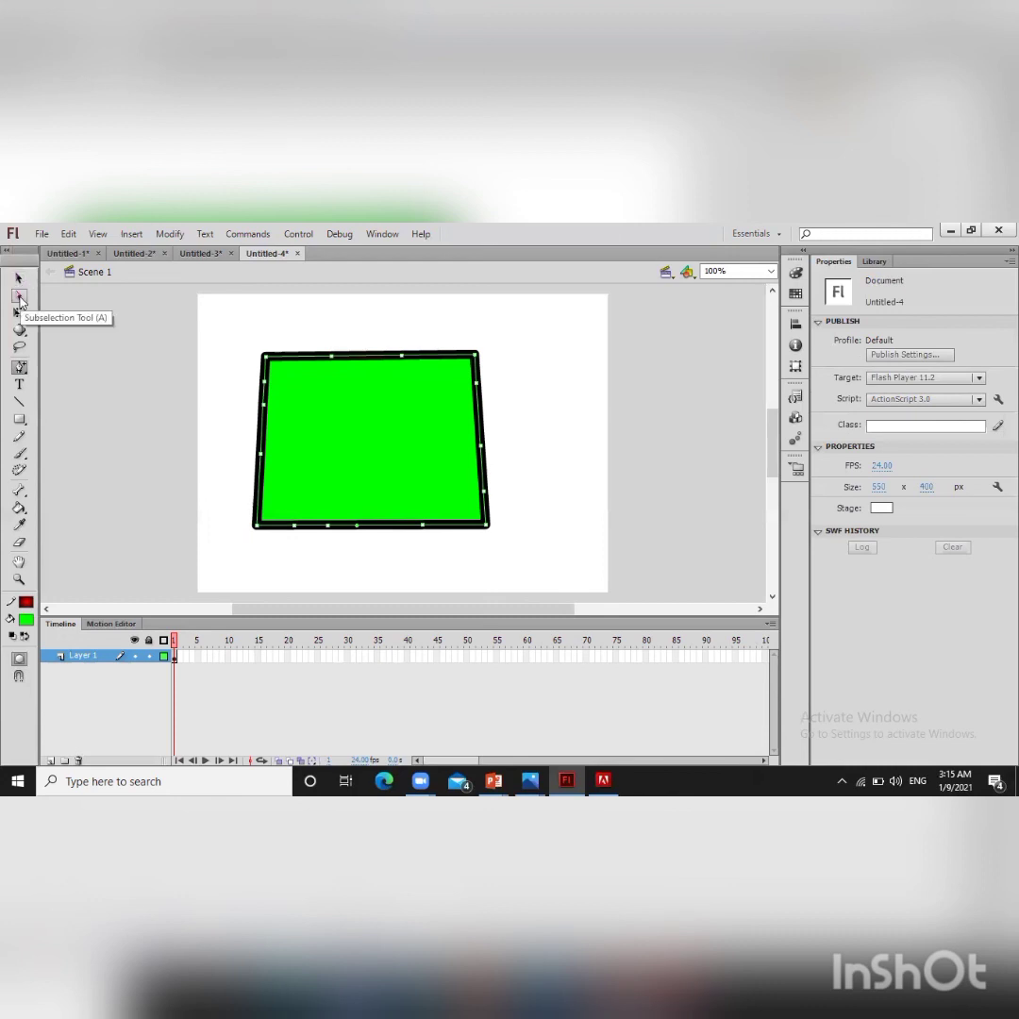
- Pull six of the added anchor points outward with the Subselection tool, making a spiky shape about 486 by 344 px
click(20, 297)
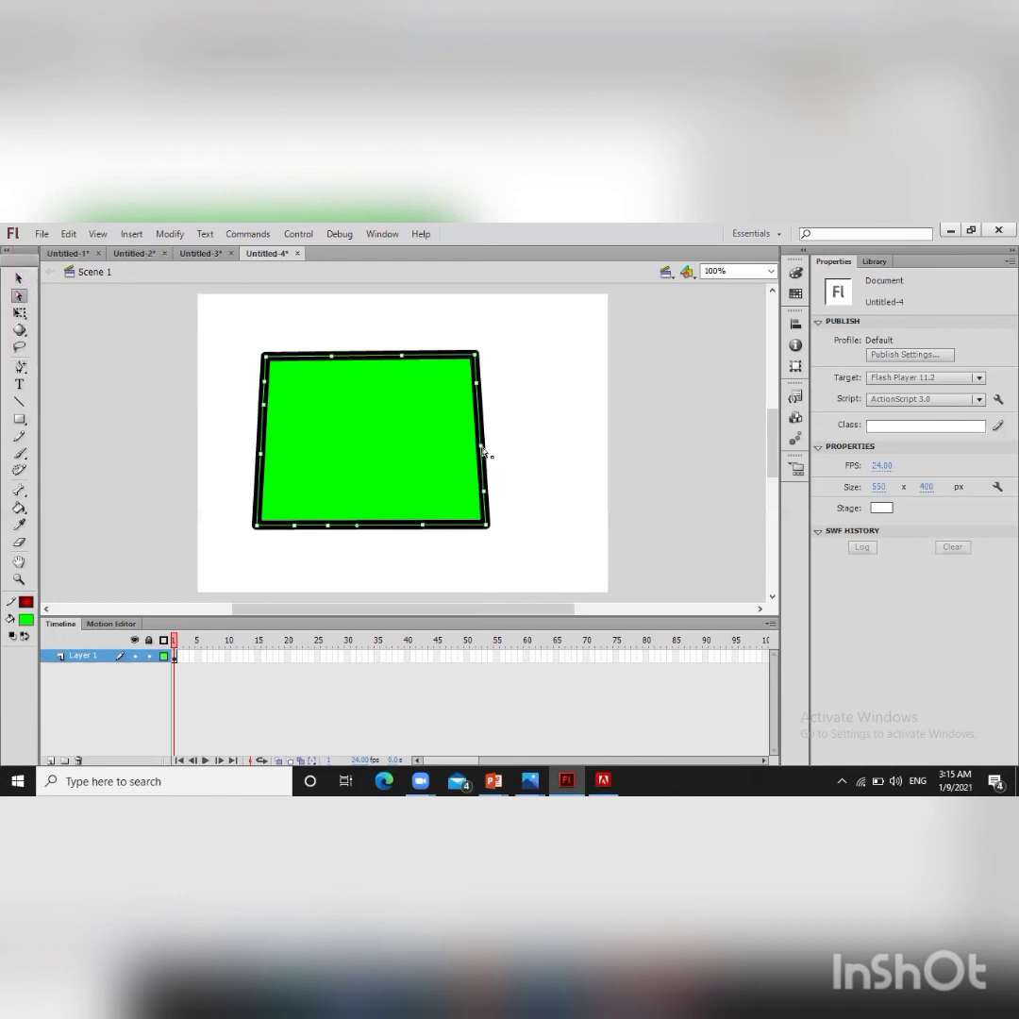
drag(480, 447, 569, 410)
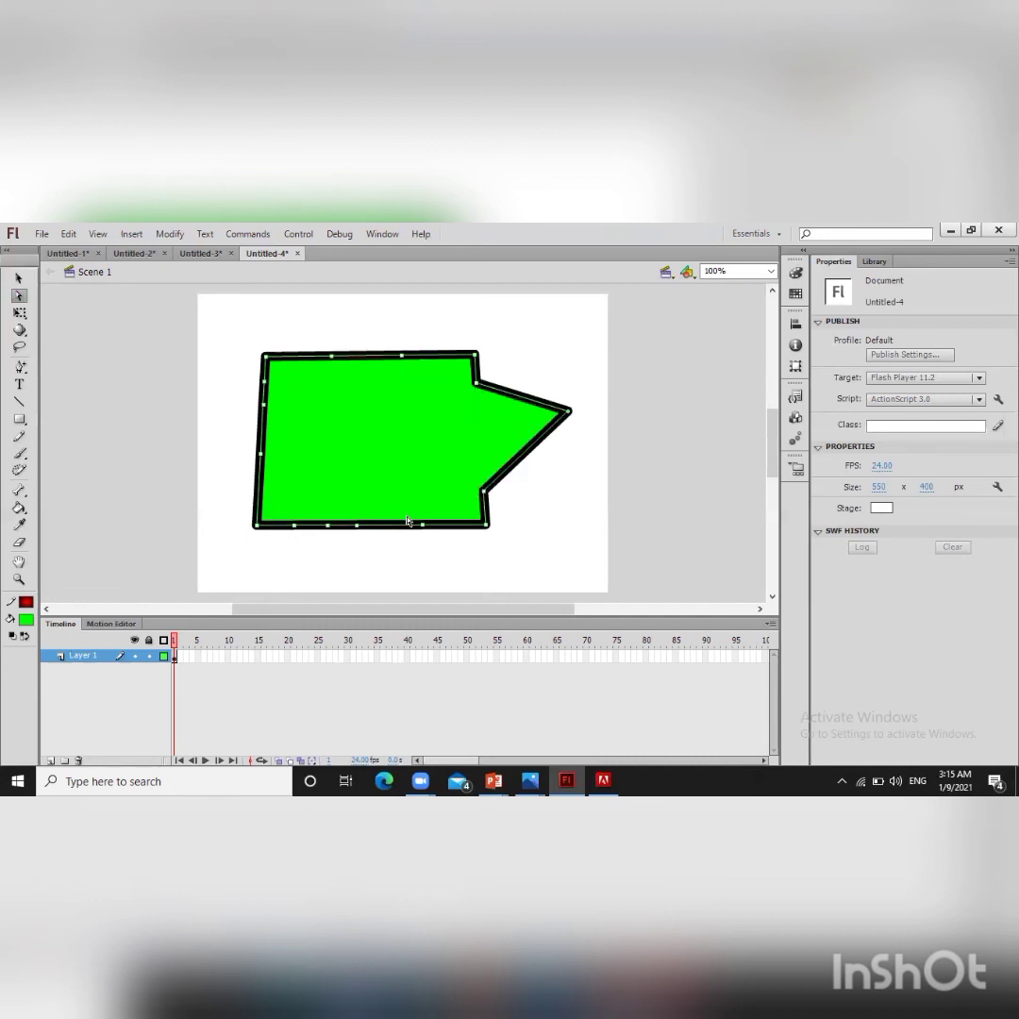
drag(357, 524, 374, 567)
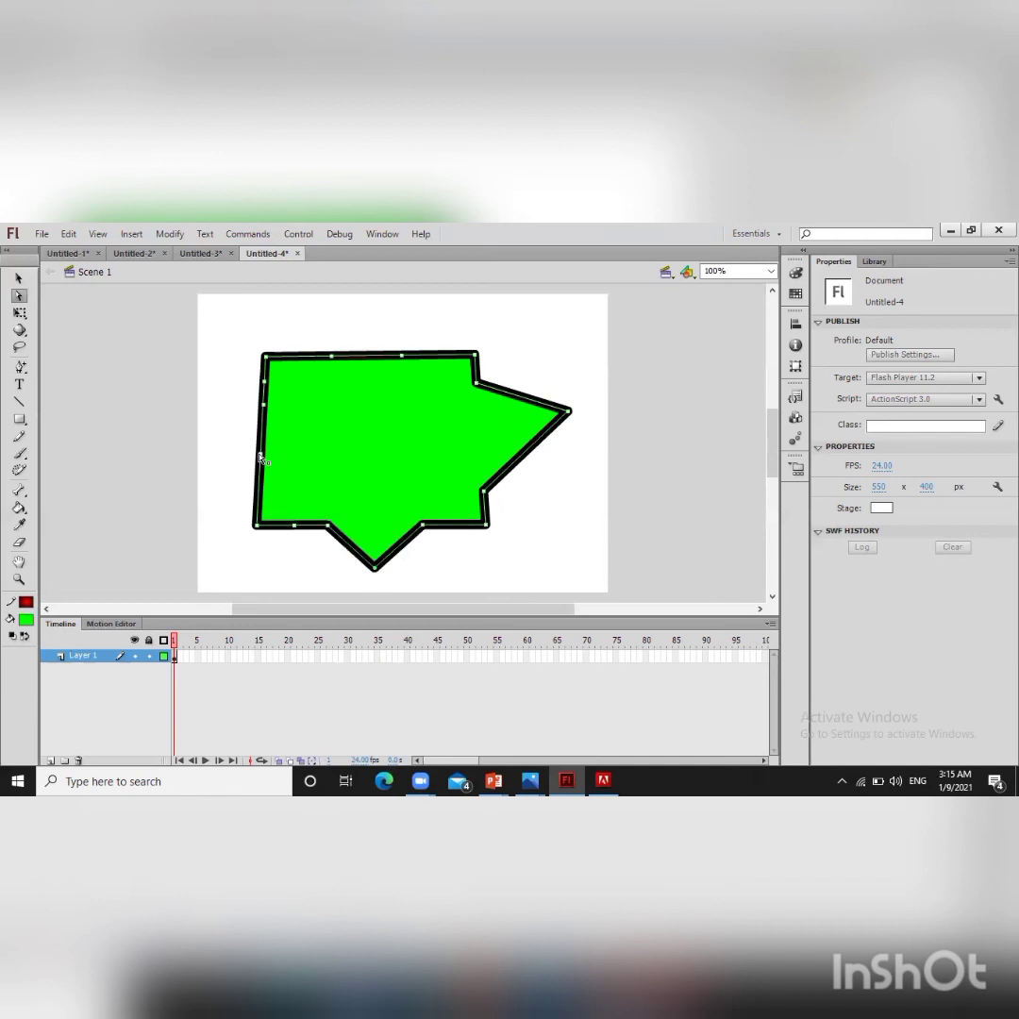
drag(261, 453, 209, 446)
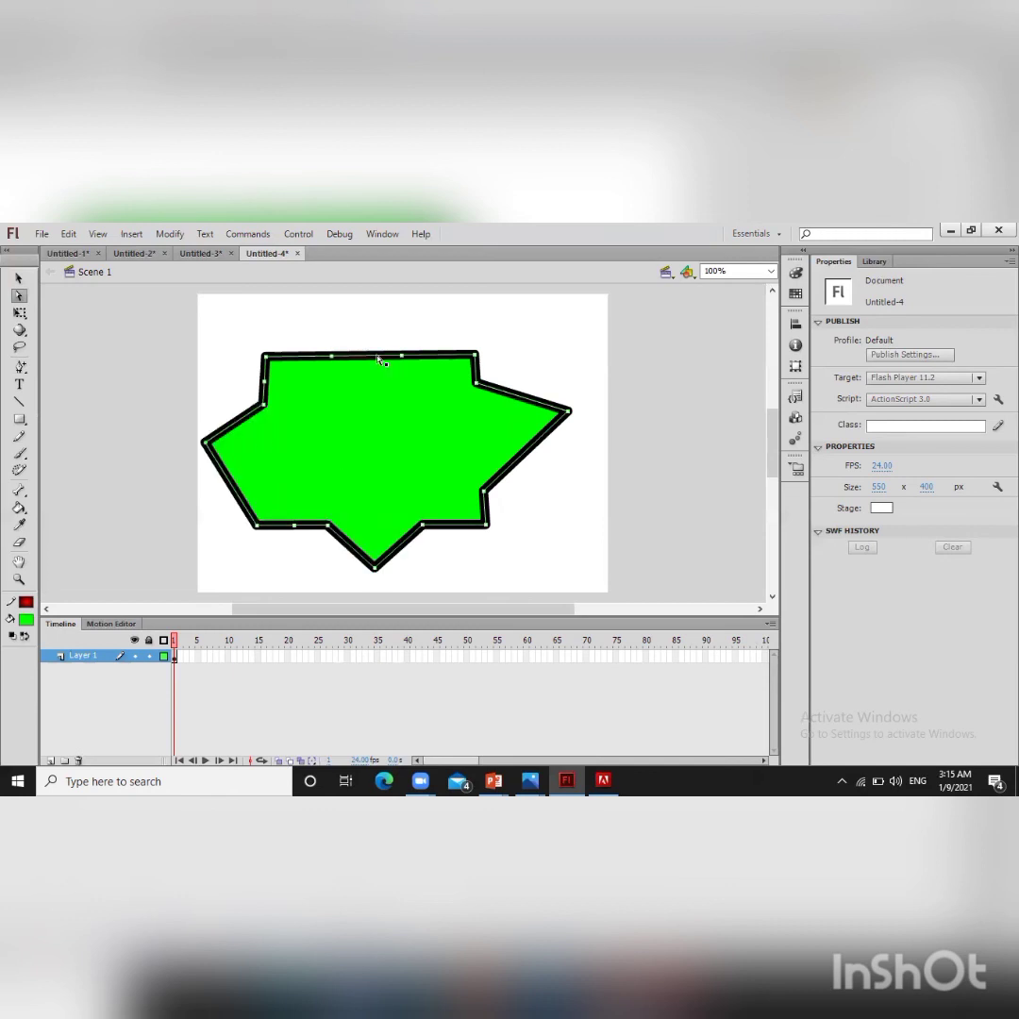
drag(402, 356, 394, 311)
drag(265, 389, 217, 365)
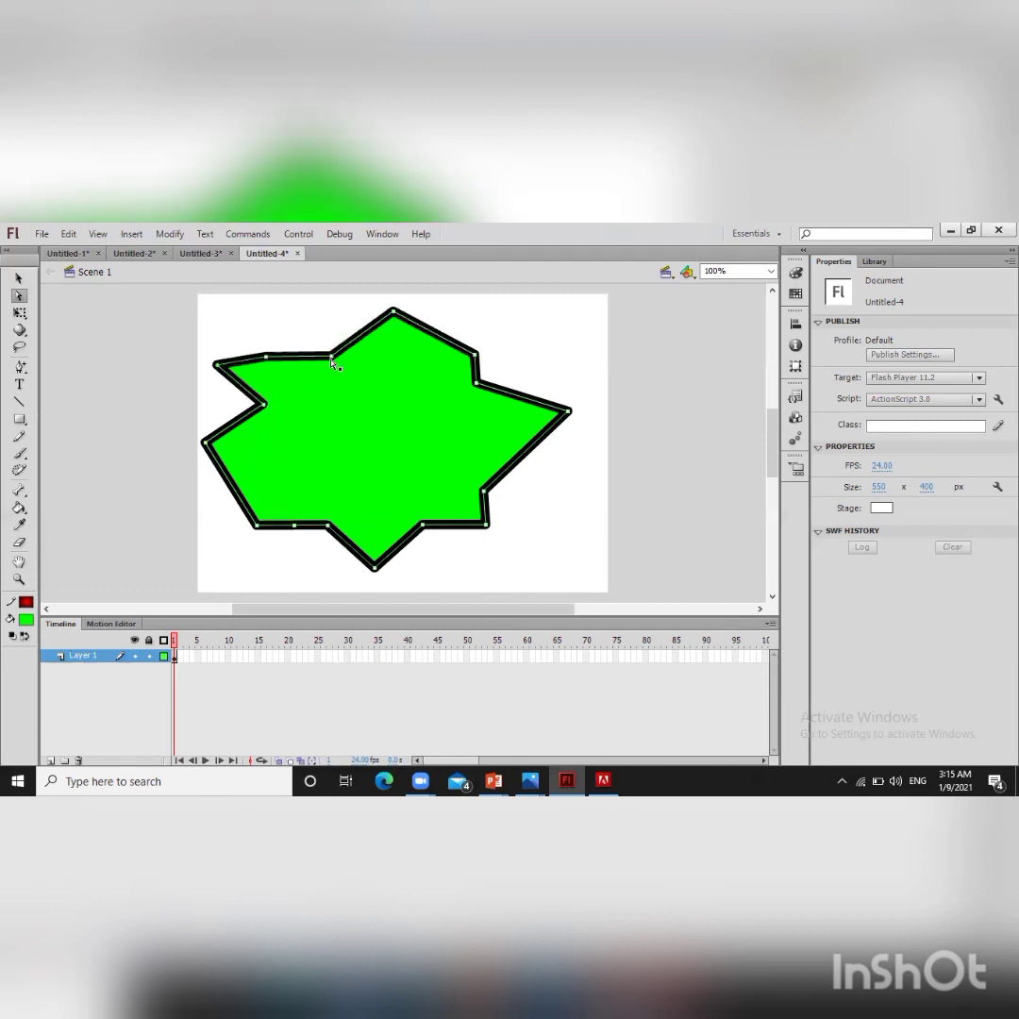
drag(331, 355, 306, 316)
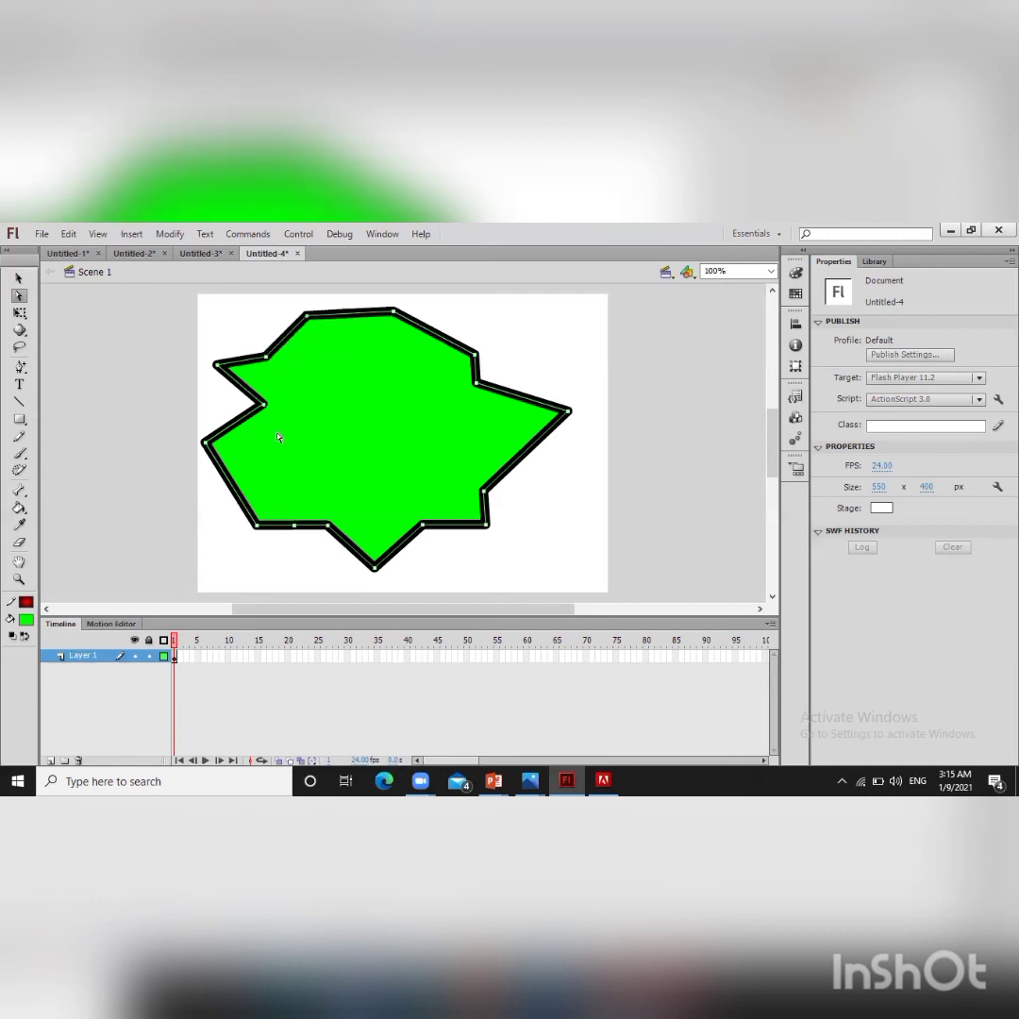
click(166, 235)
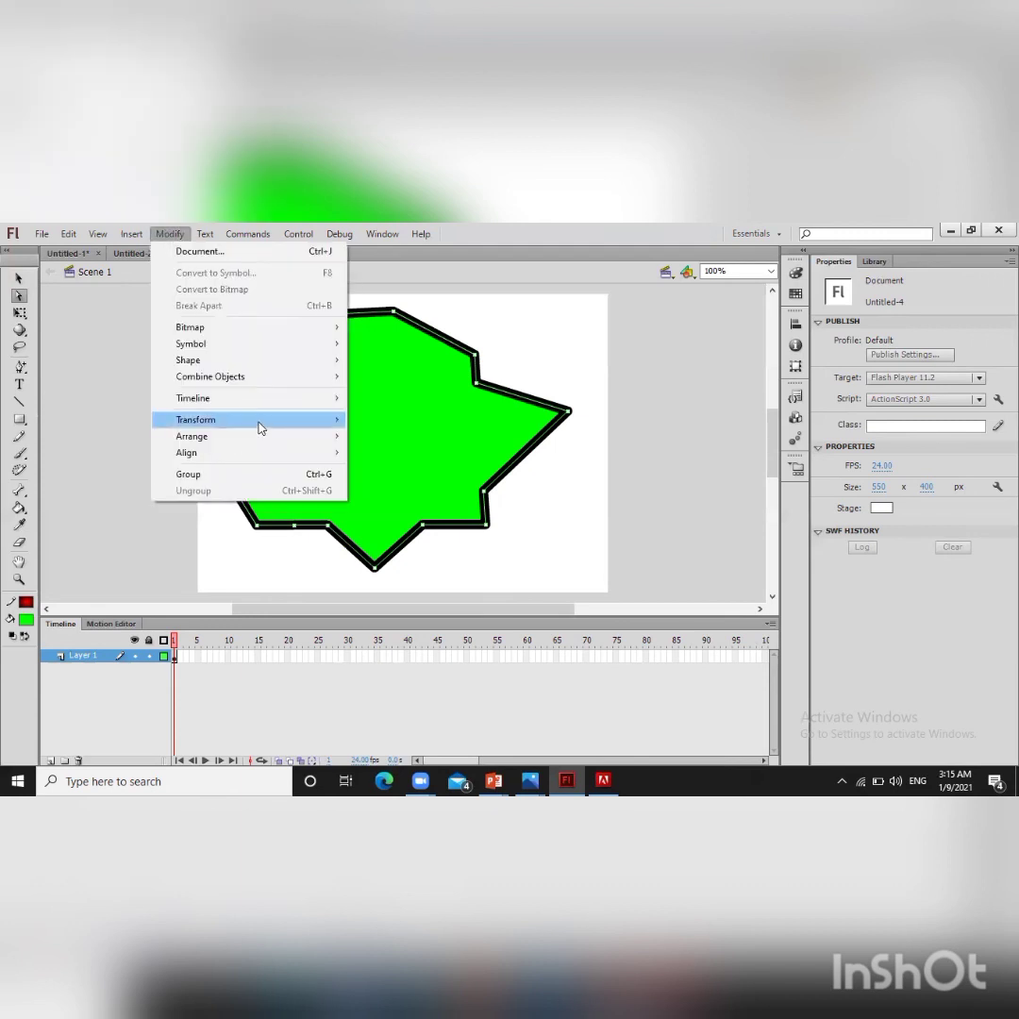
mouse_move(261, 428)
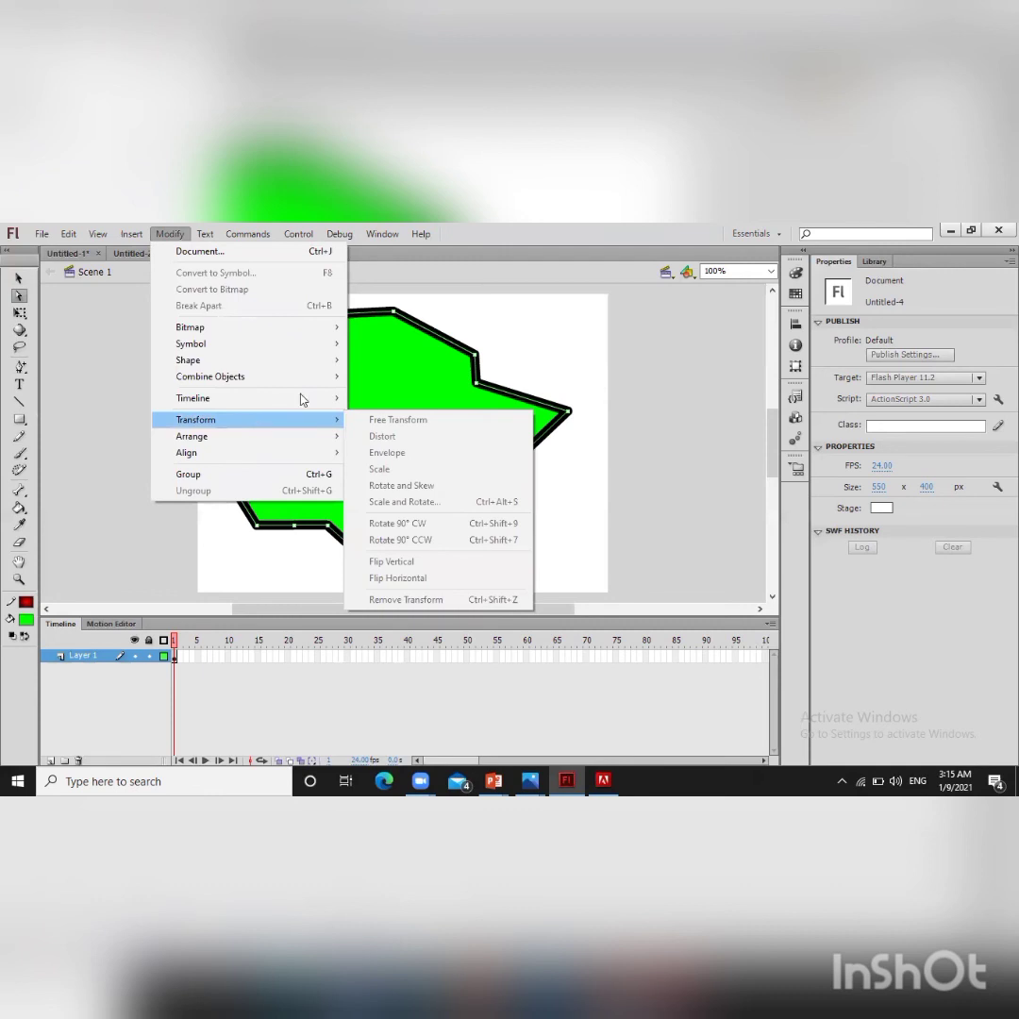
click(501, 348)
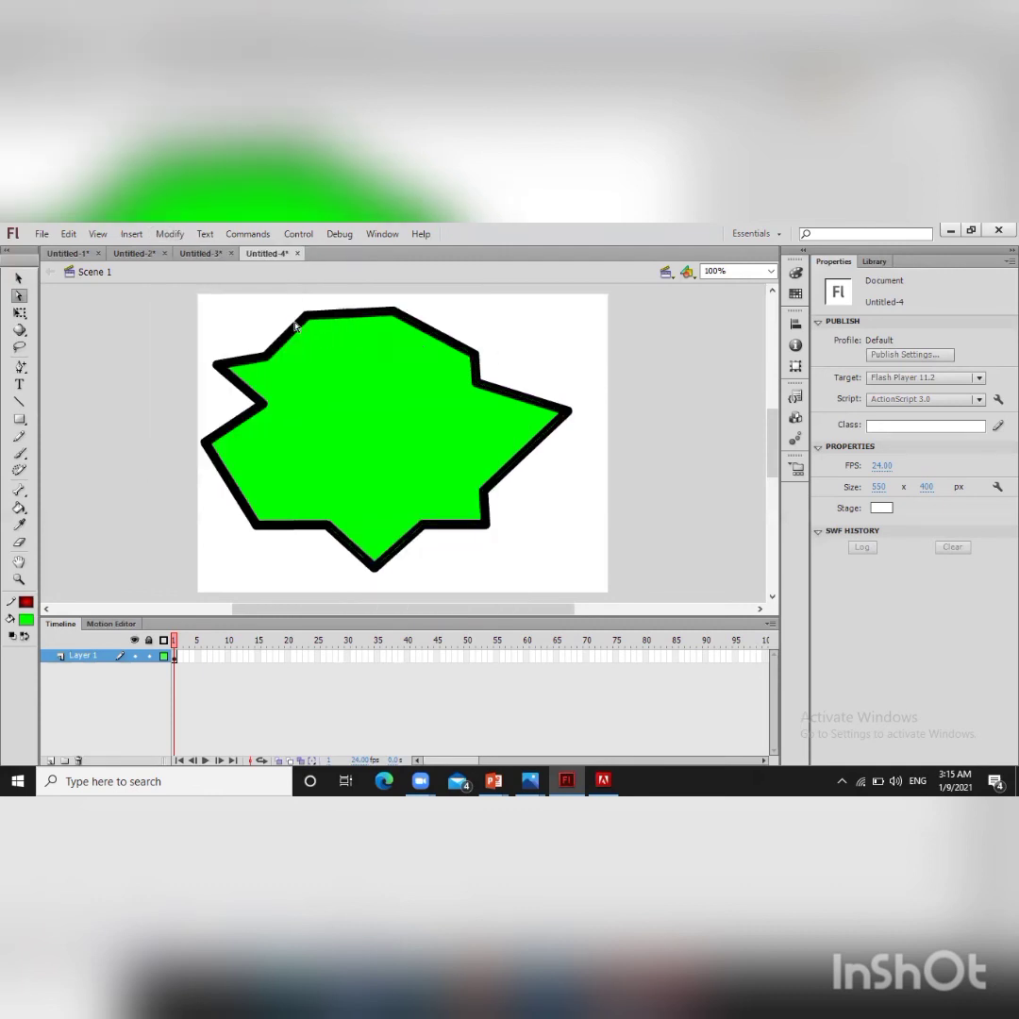
click(170, 234)
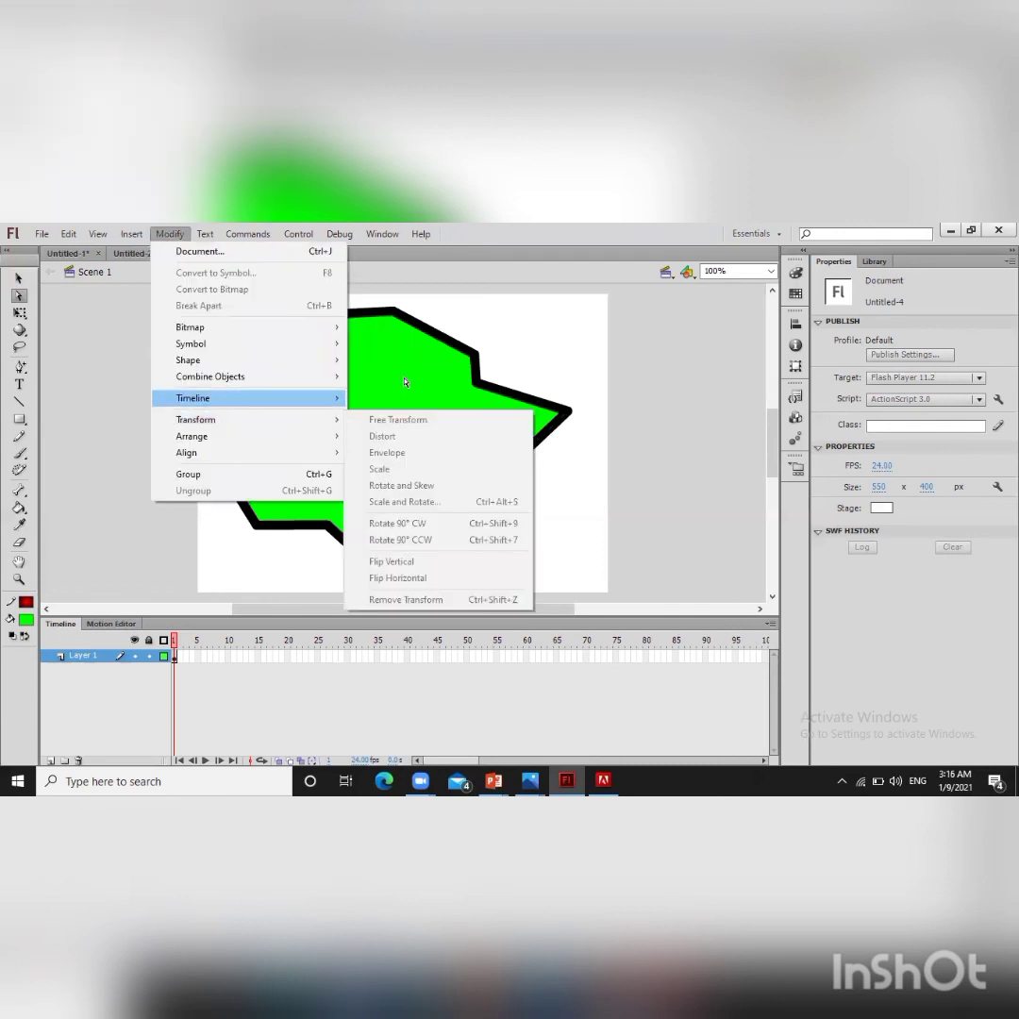
- Select the spiky green shape, flip it vertically and rotate it 90° clockwise
click(350, 349)
click(167, 235)
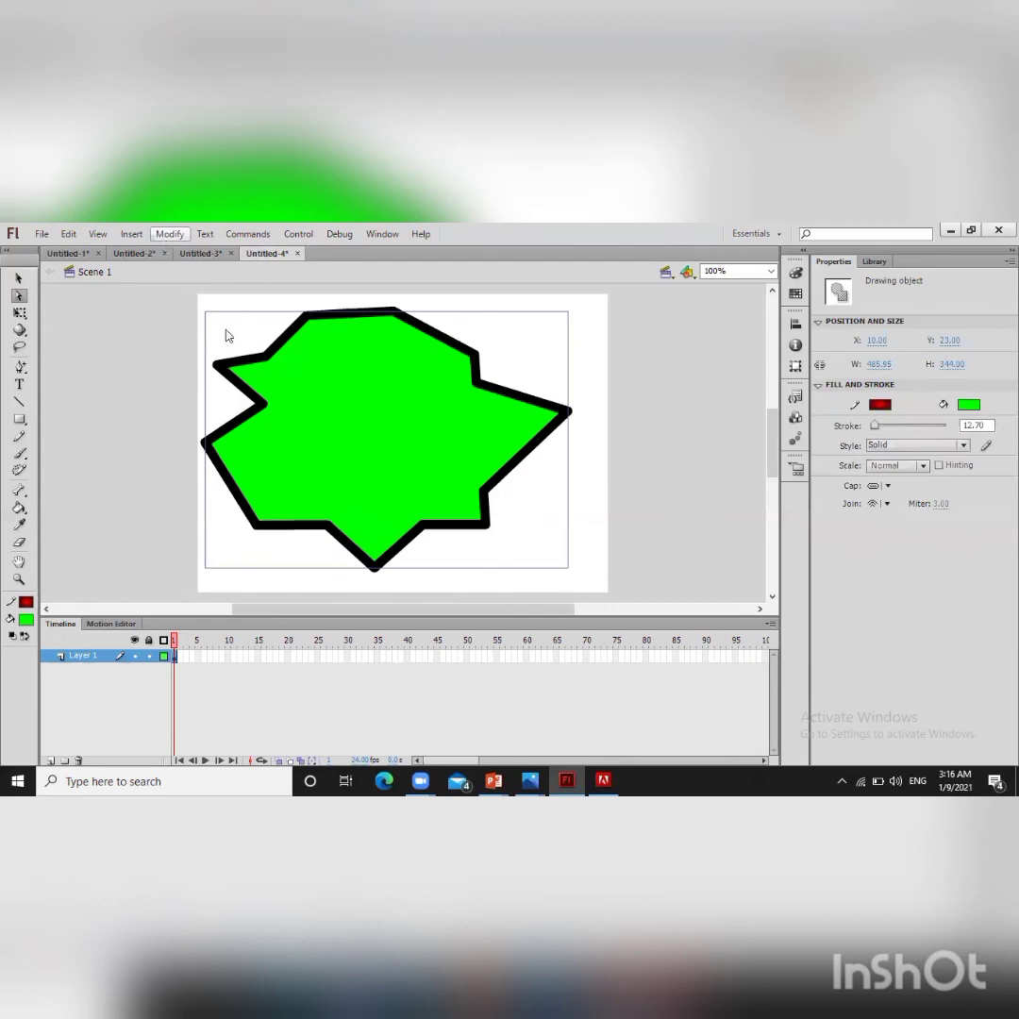
mouse_move(266, 405)
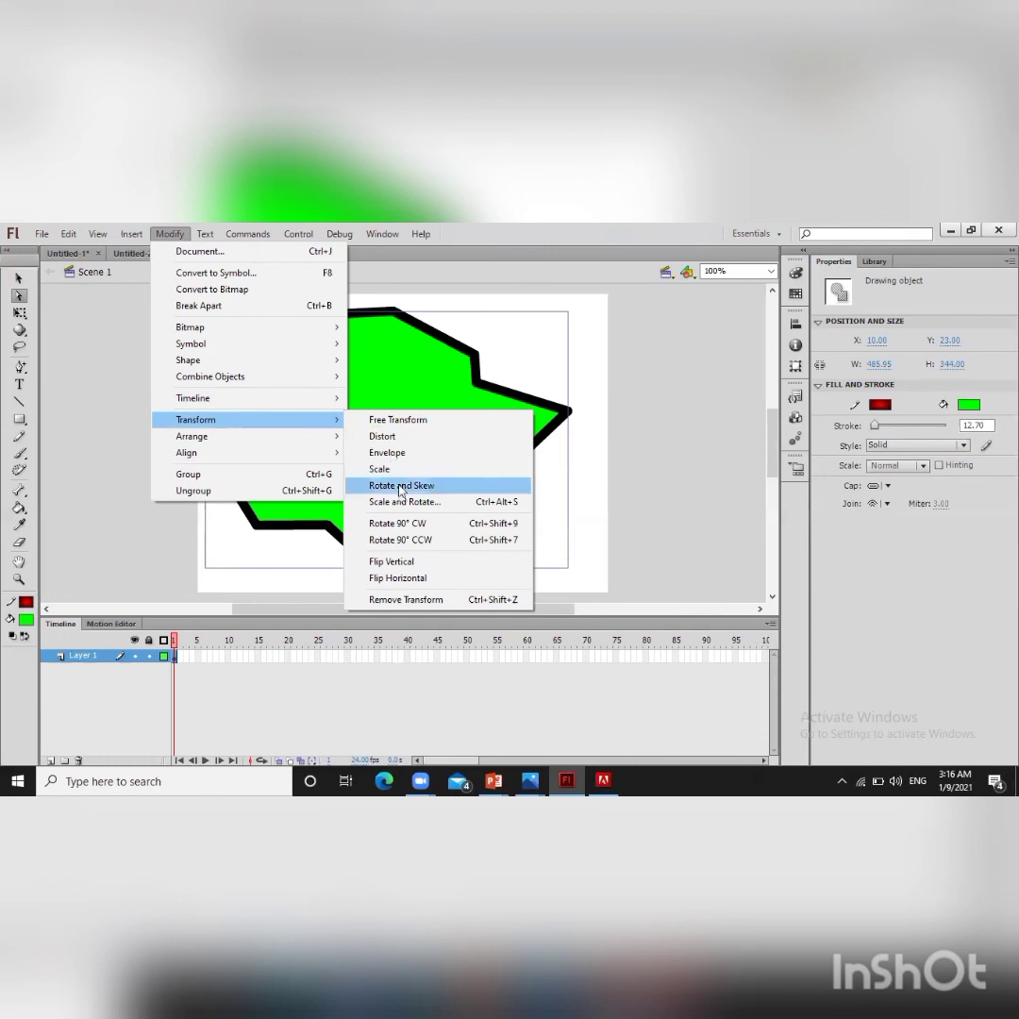
click(397, 563)
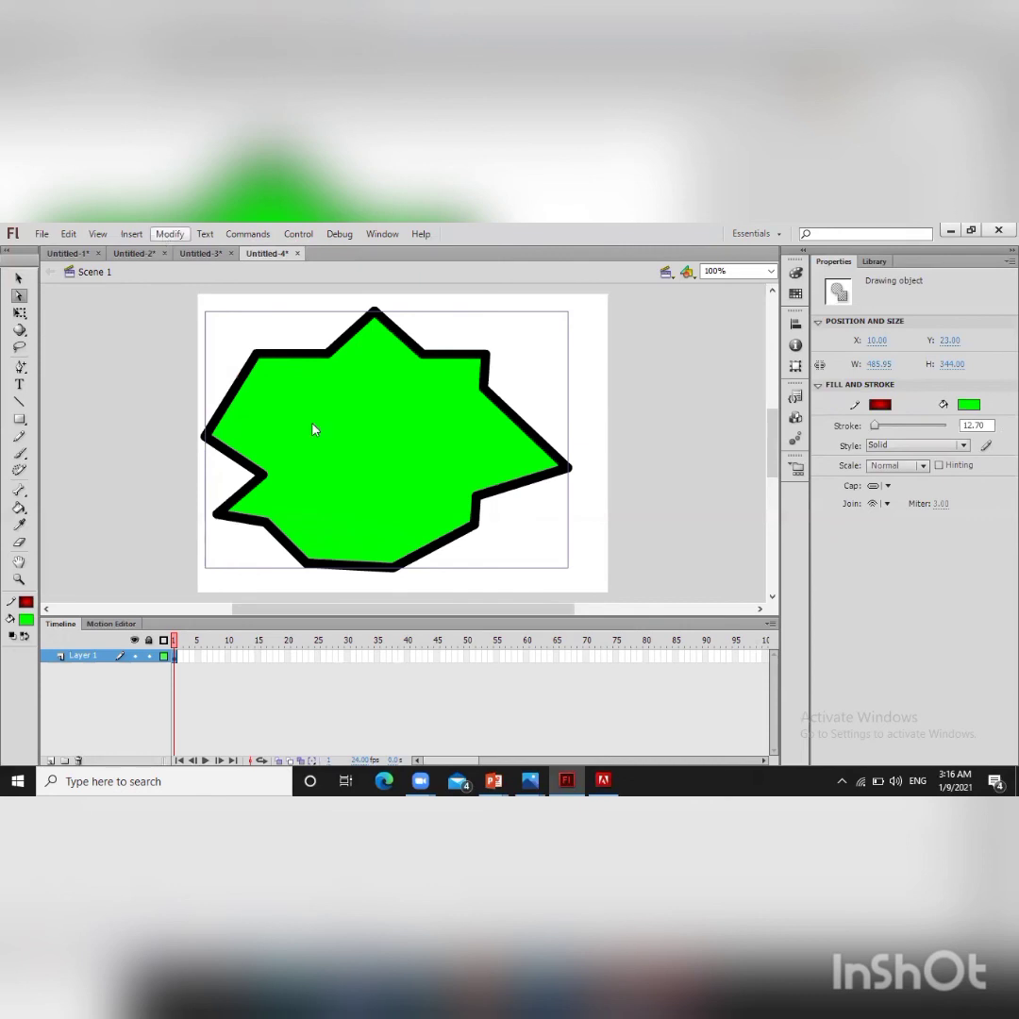
click(170, 234)
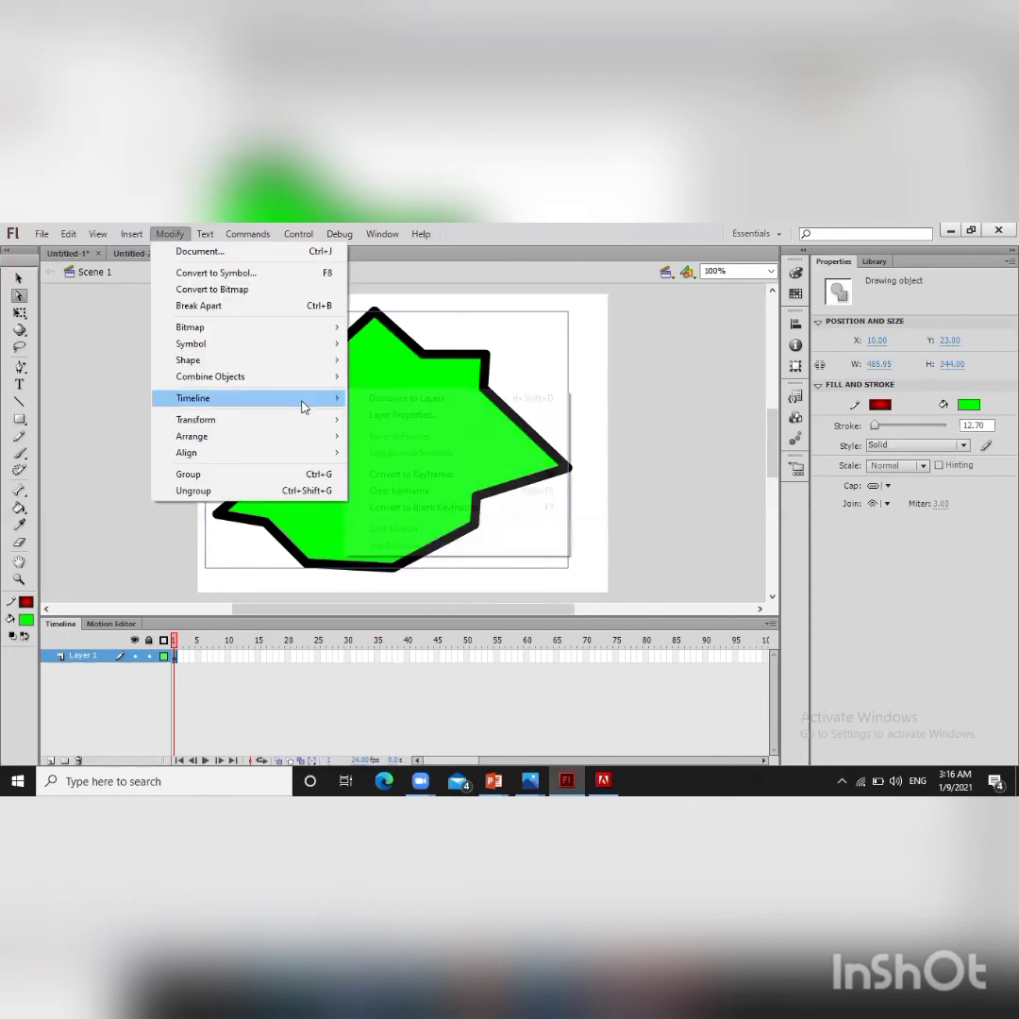
mouse_move(308, 421)
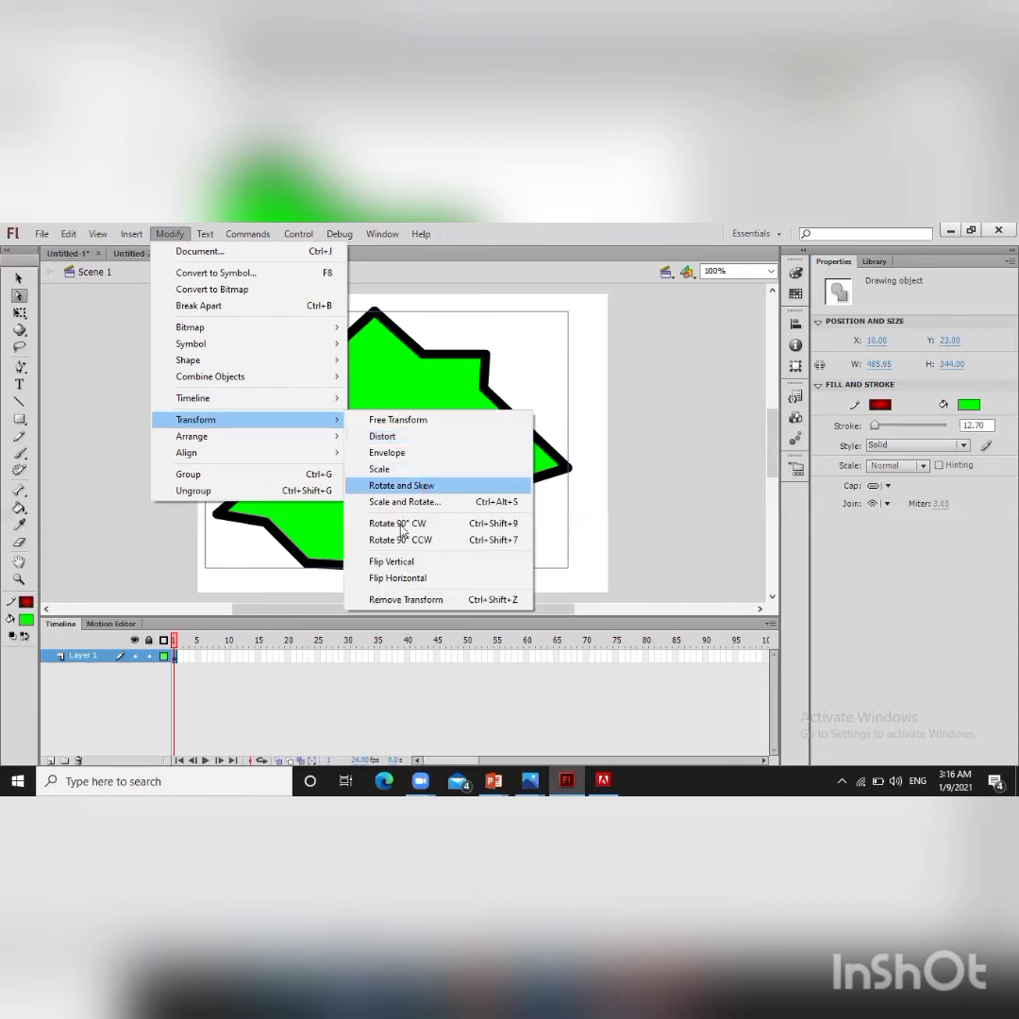
click(400, 525)
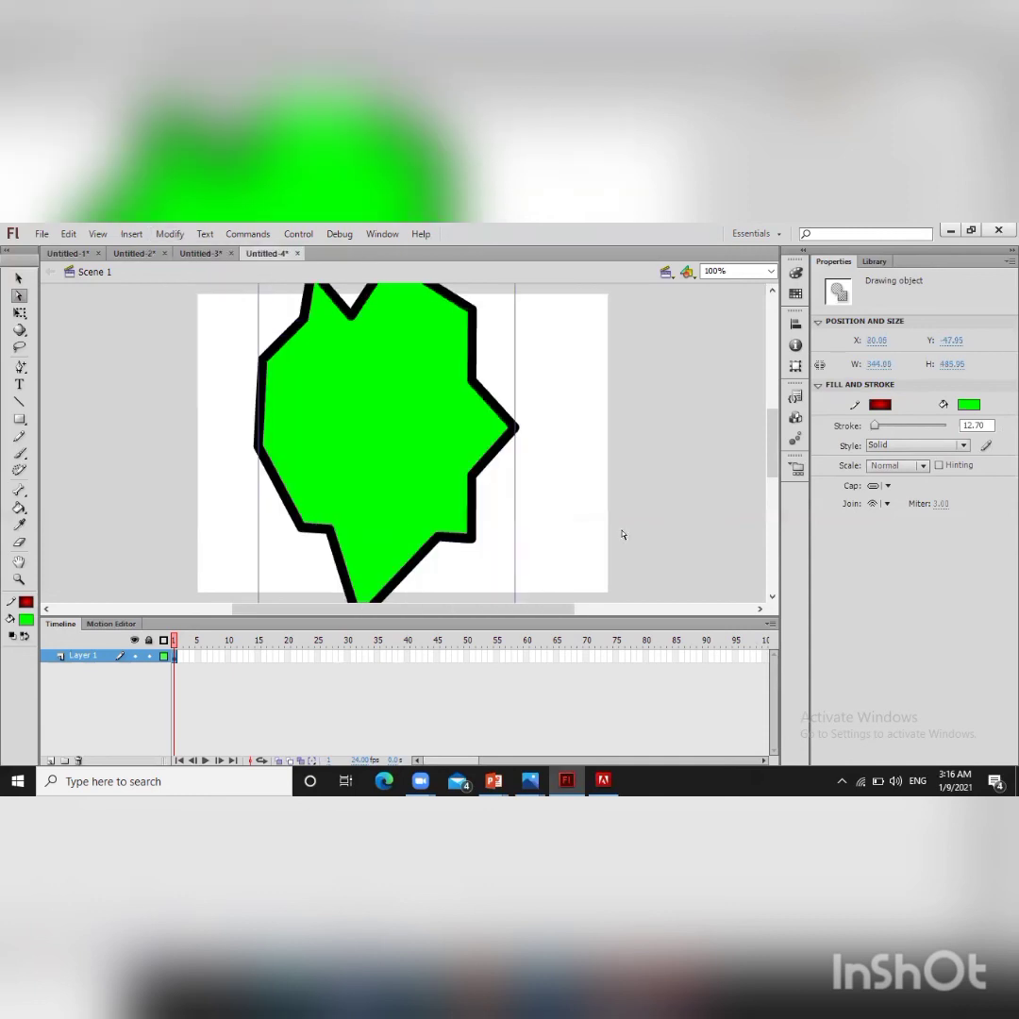